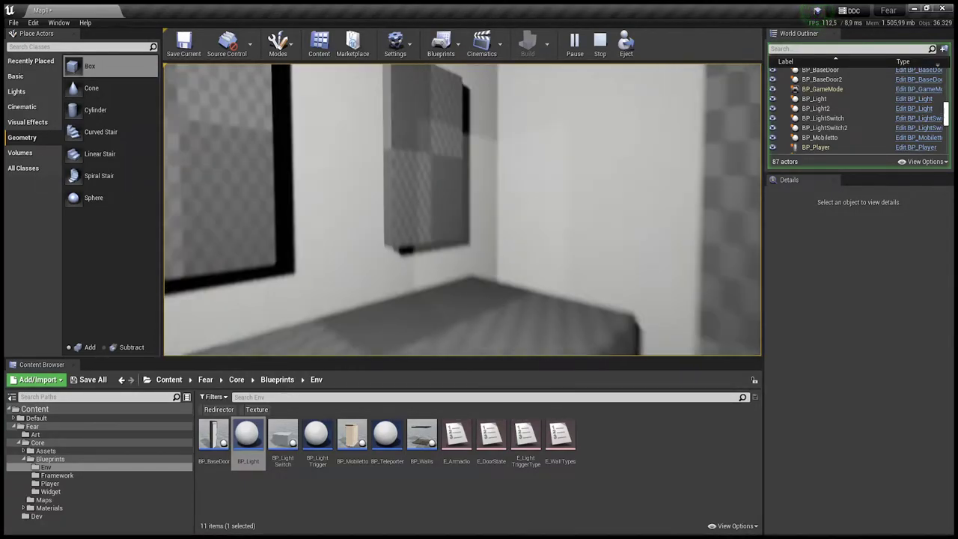
# Step: Stop the play test, inspect Box Brush33 up close, and launch the level again
pyautogui.press('Escape')
pyautogui.press('f')
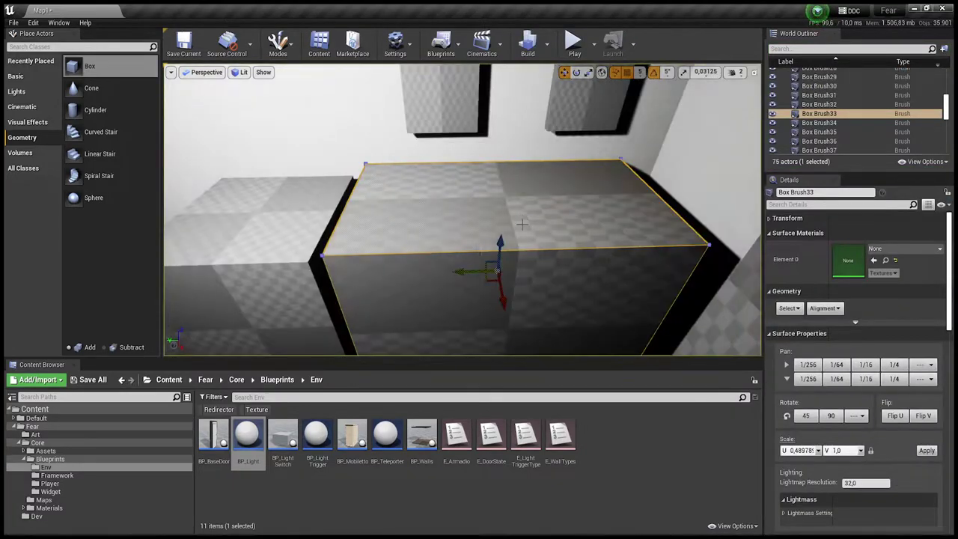
pyautogui.click(588, 72)
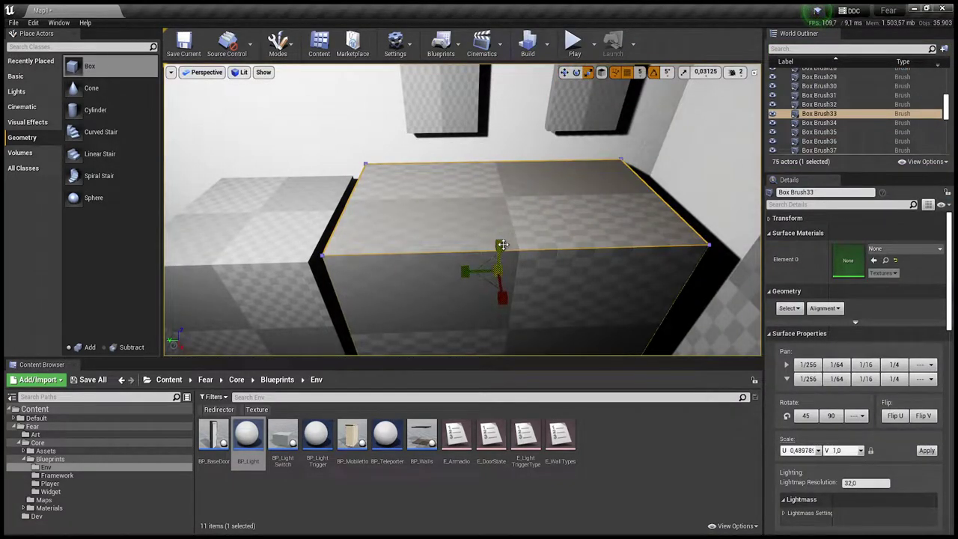
pyautogui.moveTo(531, 178); pyautogui.dragTo(531, 177, button='right')
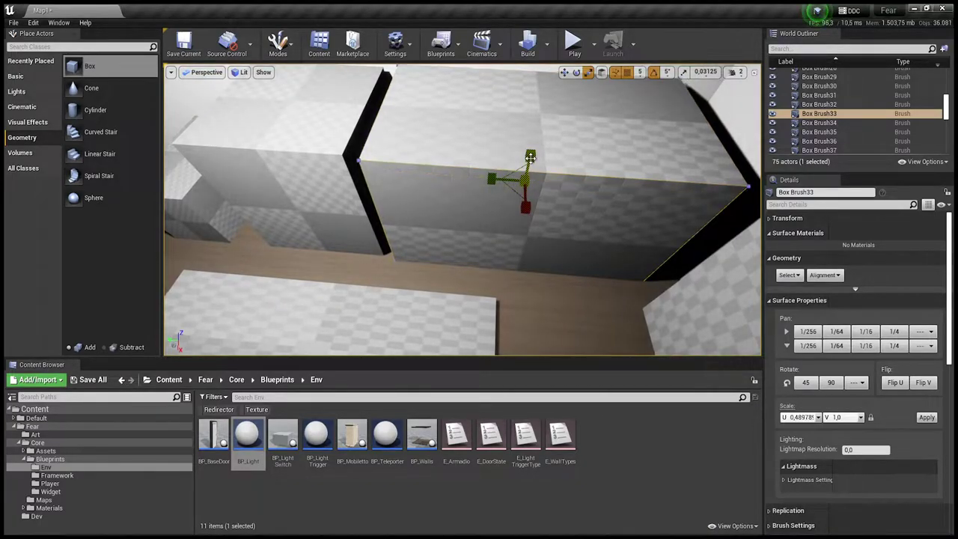
pyautogui.moveTo(531, 158)
pyautogui.mouseDown(button='right')
pyautogui.moveTo(505, 161)
pyautogui.moveTo(549, 99)
pyautogui.mouseUp(button='right')
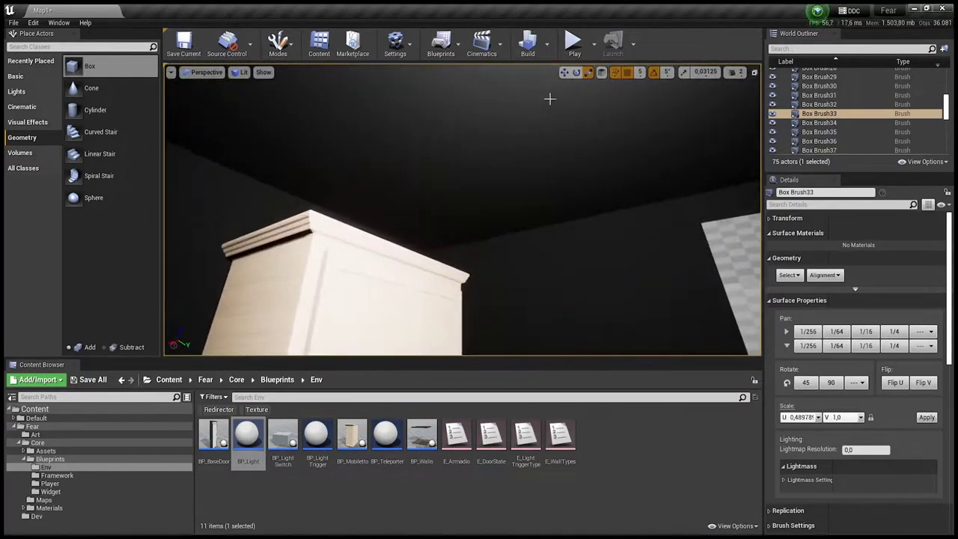
pyautogui.hotkey('alt', 'p')
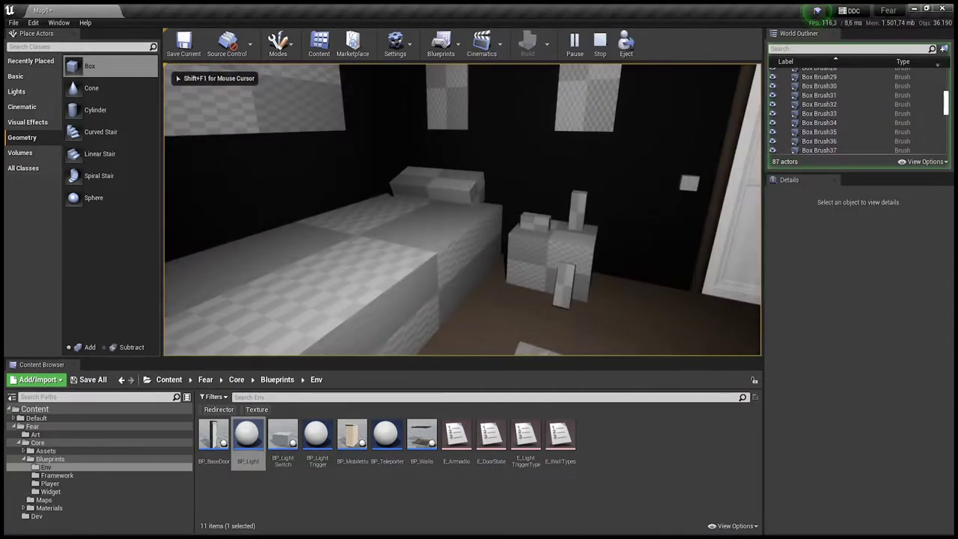
# Step: In play, open the white door and walk through the next room toward another door
pyautogui.press('e')
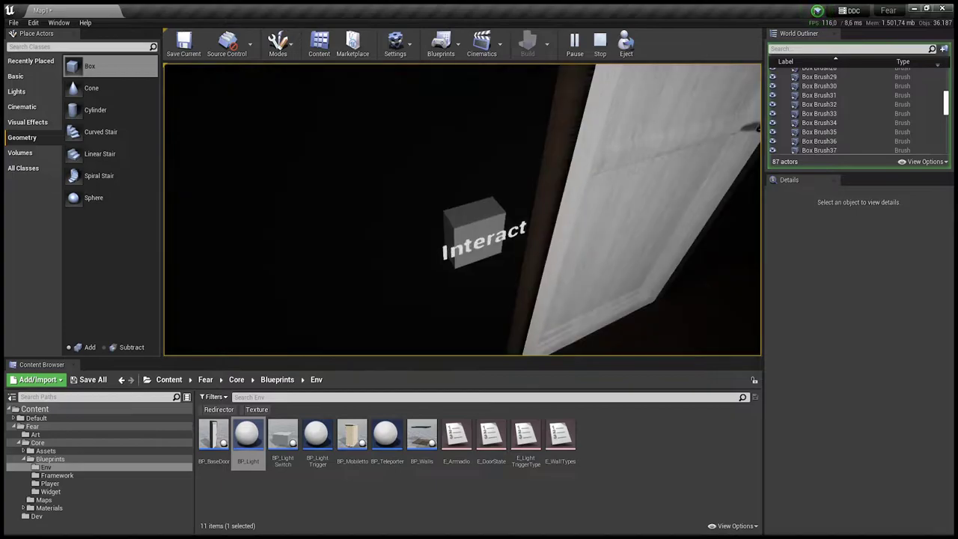
pyautogui.press('w')
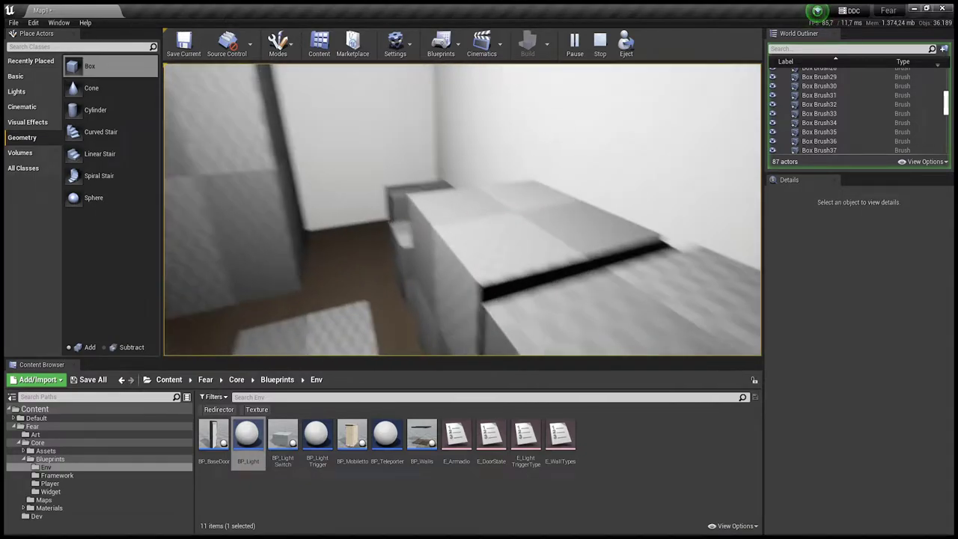
pyautogui.press('w')
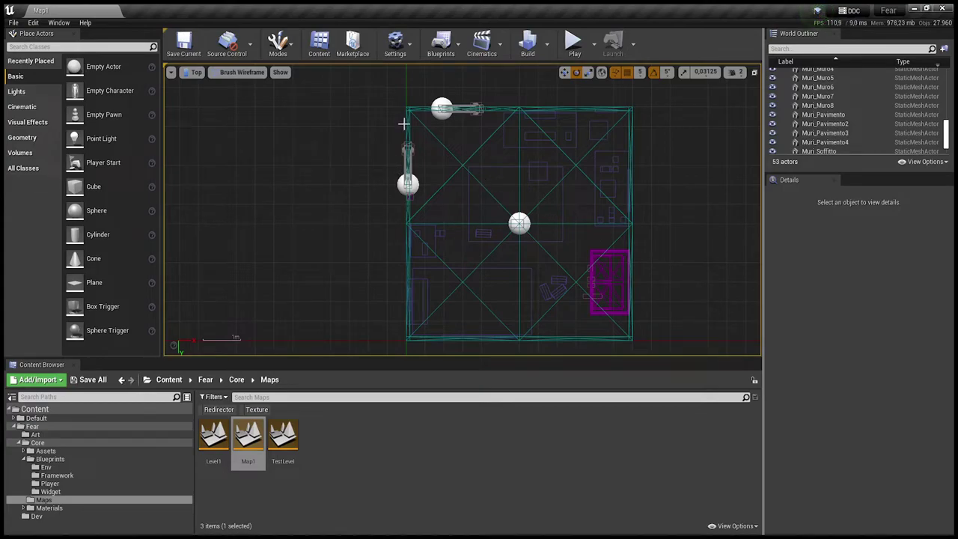
# Step: Duplicate the Muri_Muro2 doorway wall and rotate the copy to -180°
pyautogui.click(403, 124)
pyautogui.scroll(3, 412, 131)
pyautogui.scroll(-1, 449, 295)
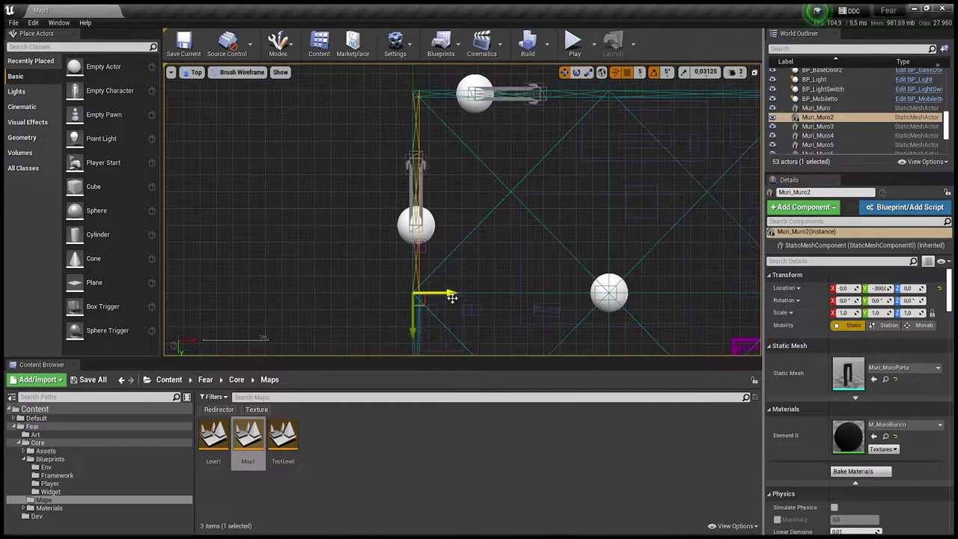
pyautogui.moveTo(449, 295)
pyautogui.keyDown('alt'); pyautogui.mouseDown()
pyautogui.moveTo(422, 295)
pyautogui.moveTo(465, 293)
pyautogui.mouseUp(); pyautogui.keyUp('alt')
pyautogui.press('e')
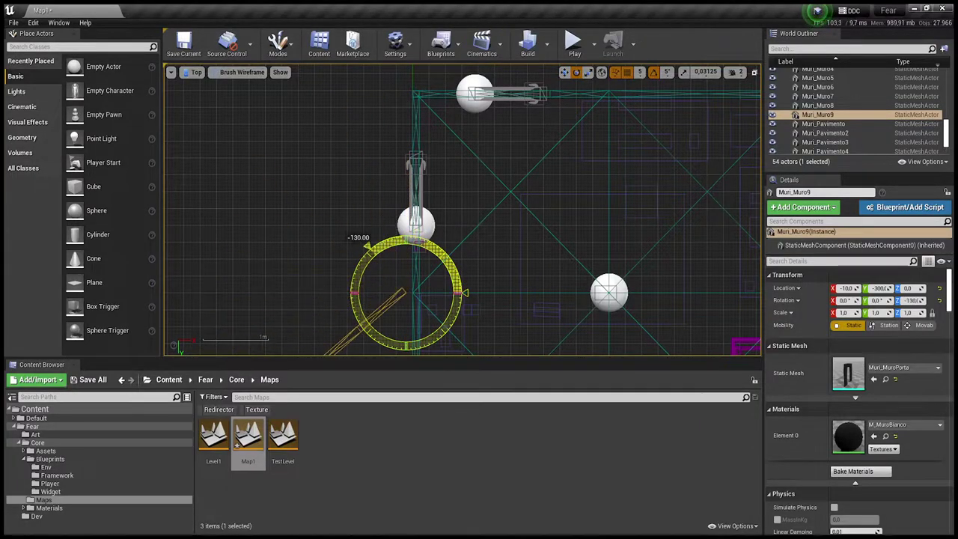
pyautogui.press('w')
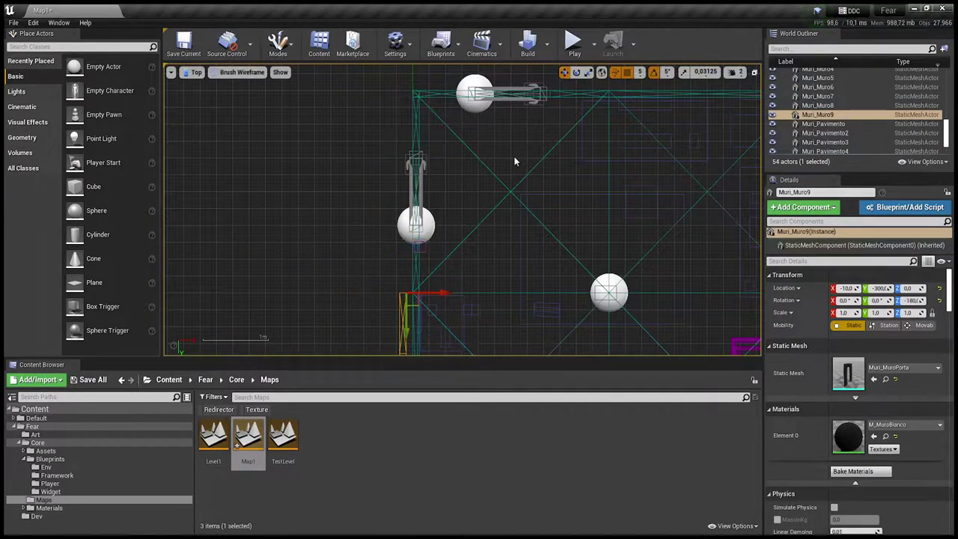
# Step: Move the copy, Muri_Muro9, to 0, -600, 0, switching grid snap between 5 and 10
pyautogui.moveTo(437, 301); pyautogui.dragTo(402, 235, button='right')
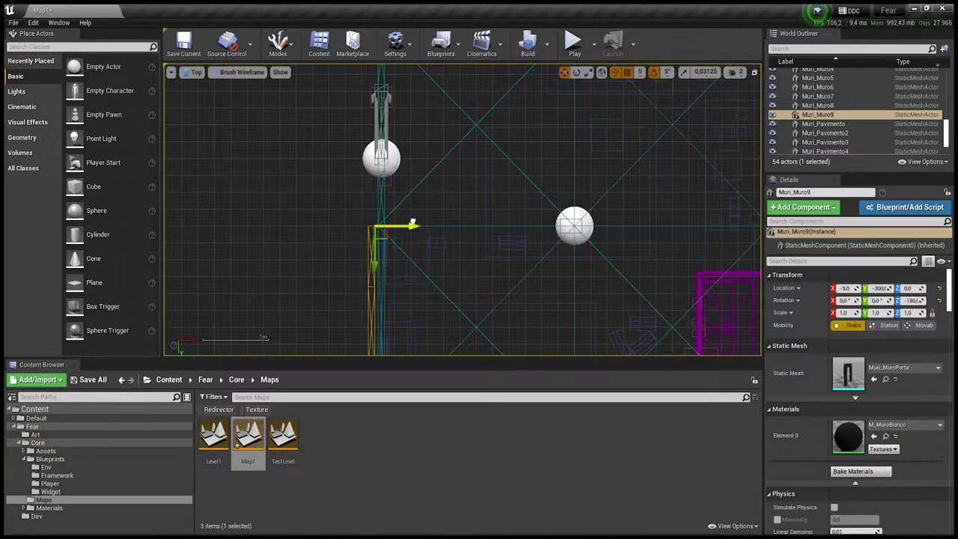
pyautogui.scroll(-1, 434, 248)
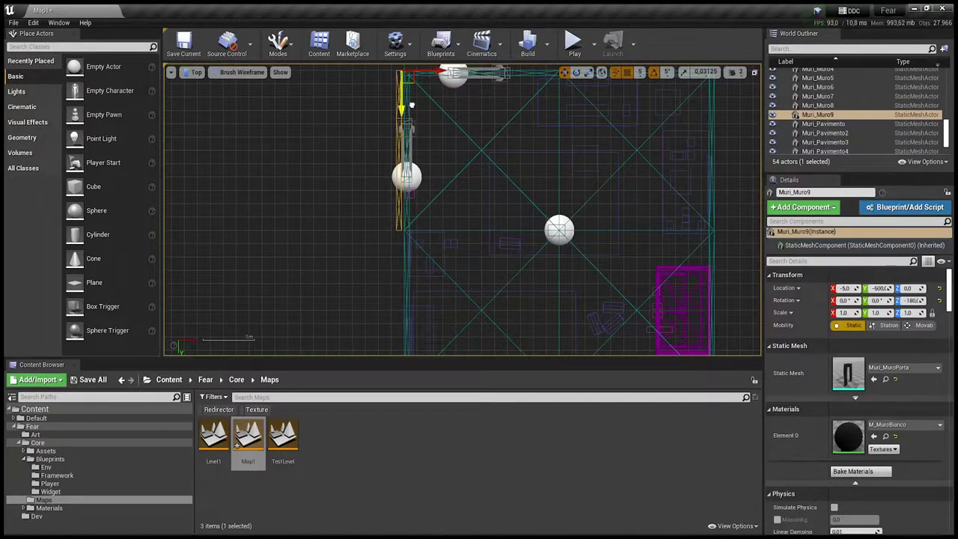
pyautogui.scroll(2, 367, 229)
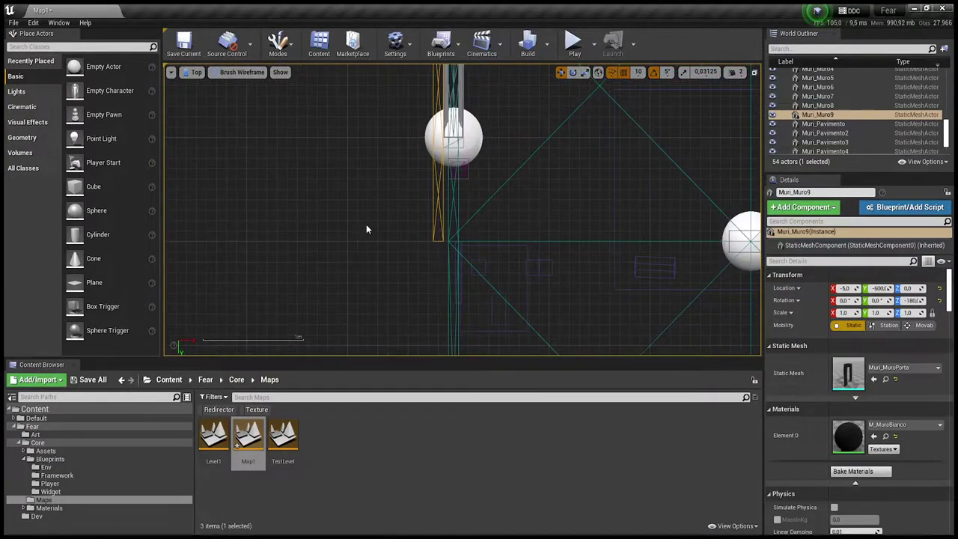
pyautogui.click(637, 72)
pyautogui.click(648, 100)
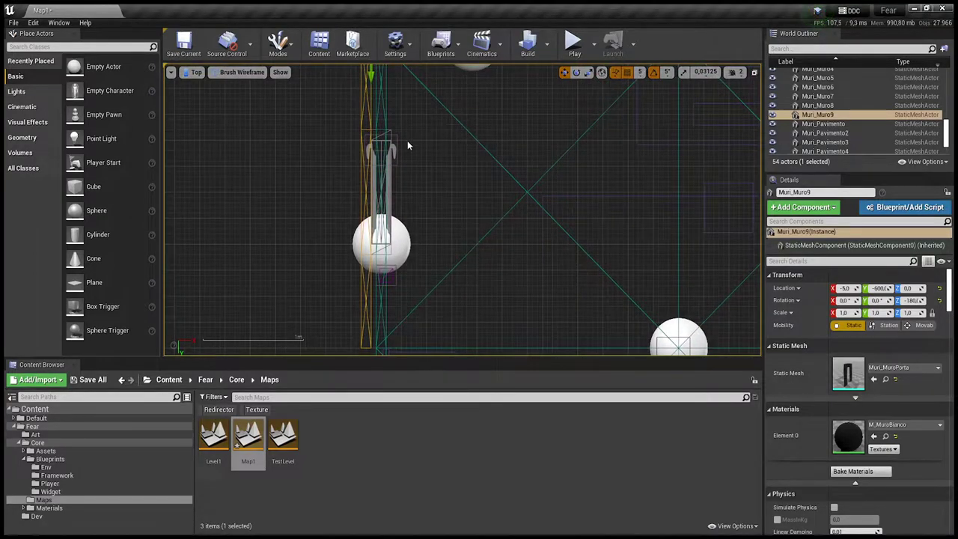
pyautogui.moveTo(391, 131); pyautogui.dragTo(381, 223, button='right')
pyautogui.click(640, 72)
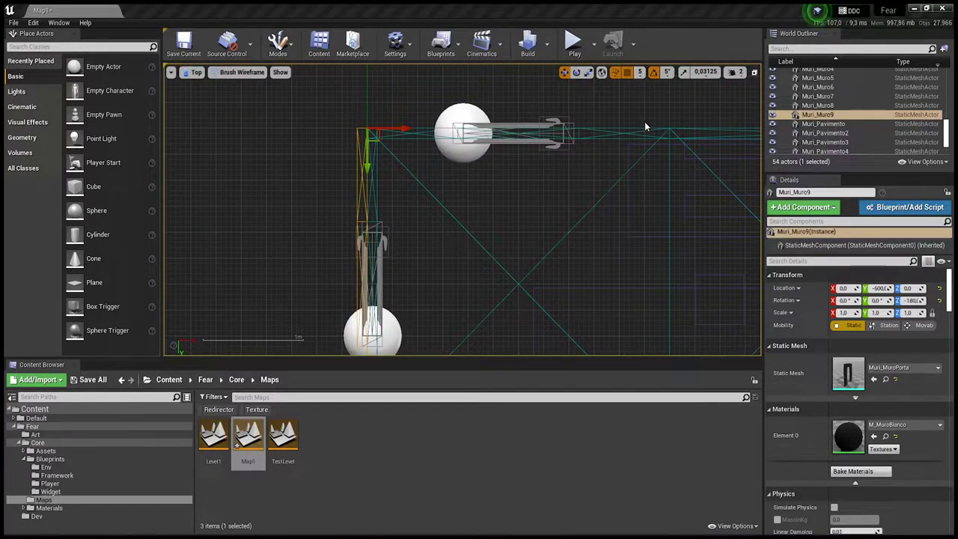
pyautogui.click(644, 120)
pyautogui.scroll(-3, 538, 177)
# Step: Copy a wall piece out to form the new room's far-left wall
pyautogui.moveTo(463, 317); pyautogui.dragTo(475, 205, button='right')
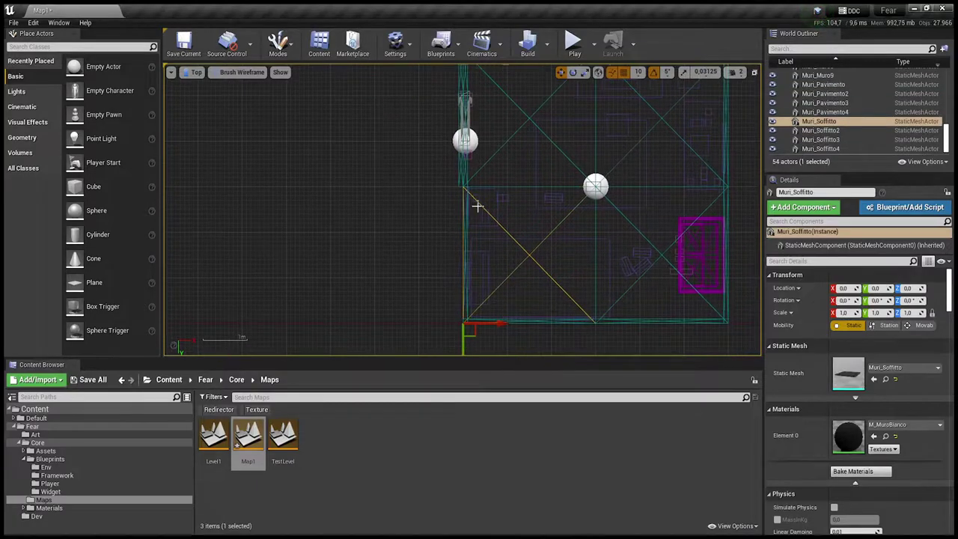
pyautogui.click(470, 273)
pyautogui.click(465, 245)
pyautogui.moveTo(501, 327)
pyautogui.keyDown('alt'); pyautogui.mouseDown()
pyautogui.moveTo(364, 327)
pyautogui.moveTo(375, 168)
pyautogui.mouseUp(); pyautogui.keyUp('alt')
pyautogui.scroll(-1, 500, 332)
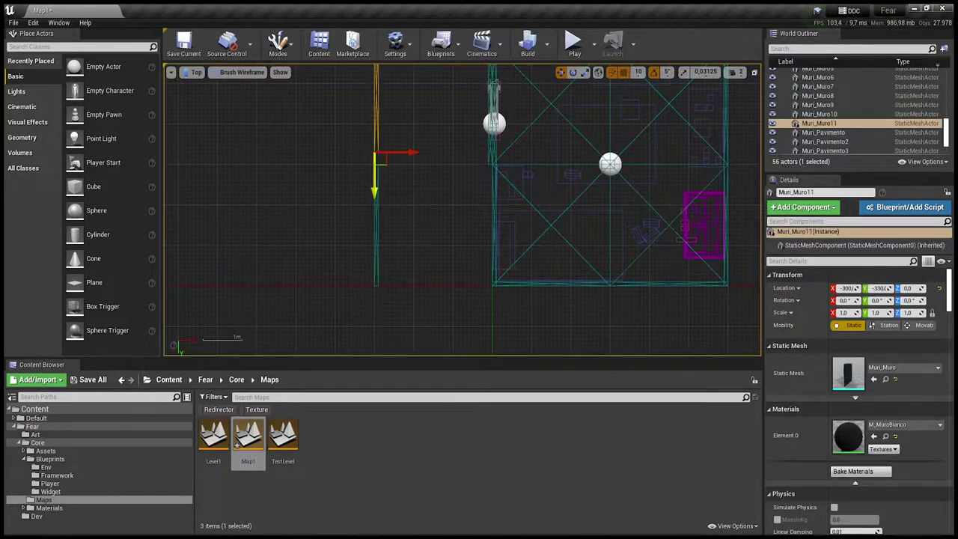
# Step: Copy the bottom wall to the top edge, rotate it 90° and slide it left over the new room
pyautogui.click(525, 288)
pyautogui.click(522, 285)
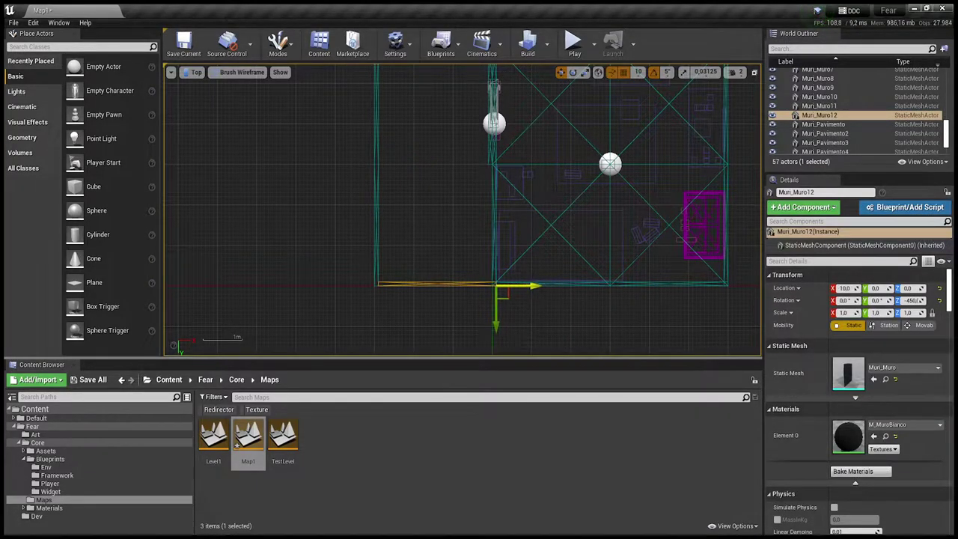
pyautogui.scroll(-1, 512, 303)
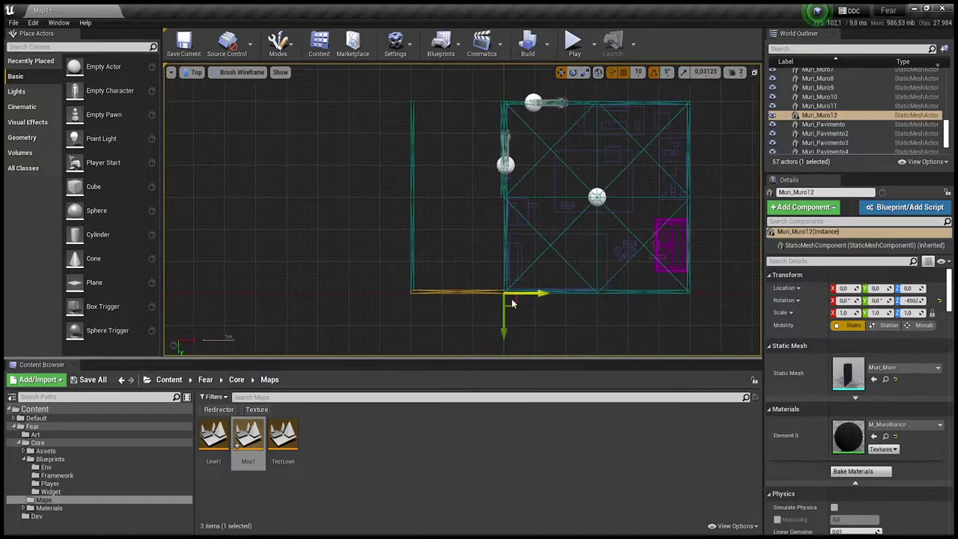
pyautogui.keyDown('alt'); pyautogui.moveTo(506, 327); pyautogui.dragTo(506, 136); pyautogui.keyUp('alt')
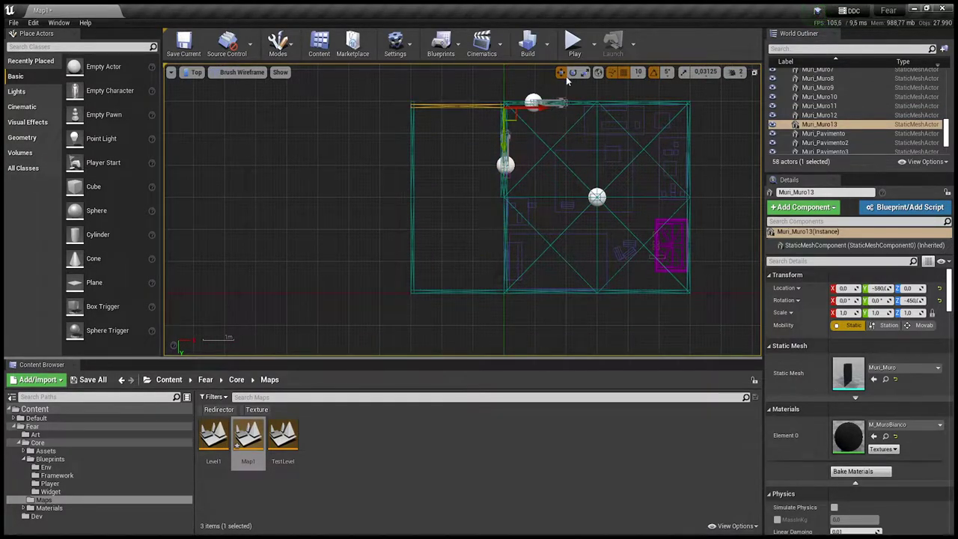
pyautogui.press('e')
pyautogui.moveTo(551, 85); pyautogui.dragTo(560, 107)
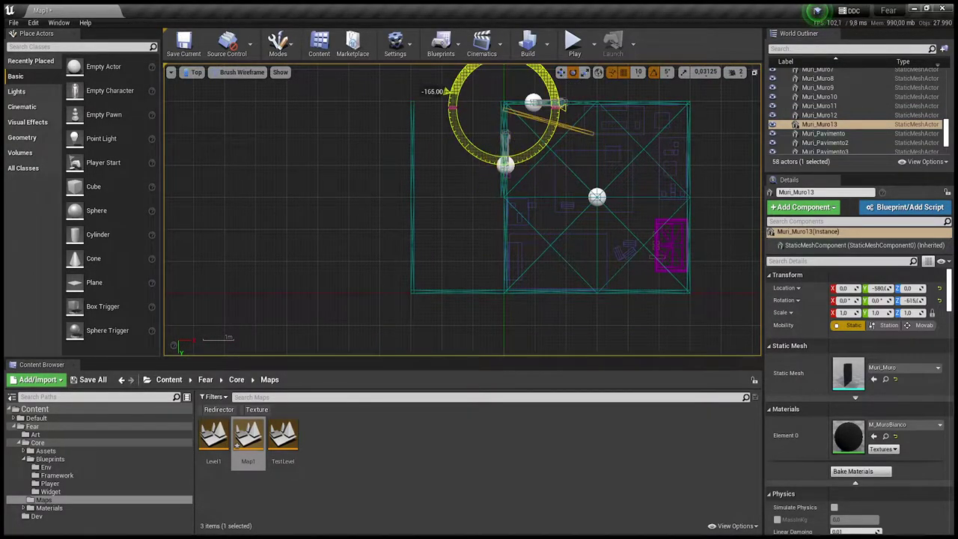
pyautogui.click(563, 73)
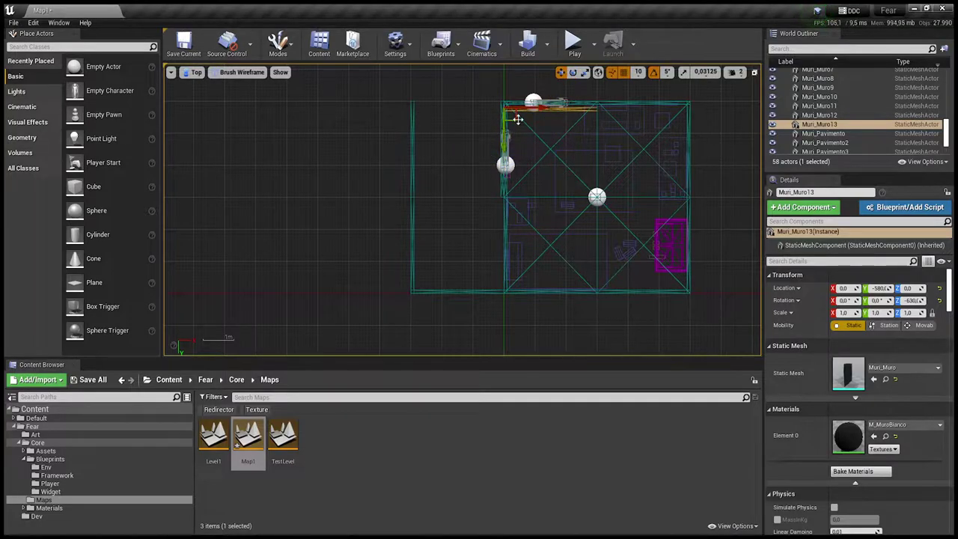
pyautogui.moveTo(518, 120); pyautogui.dragTo(443, 110)
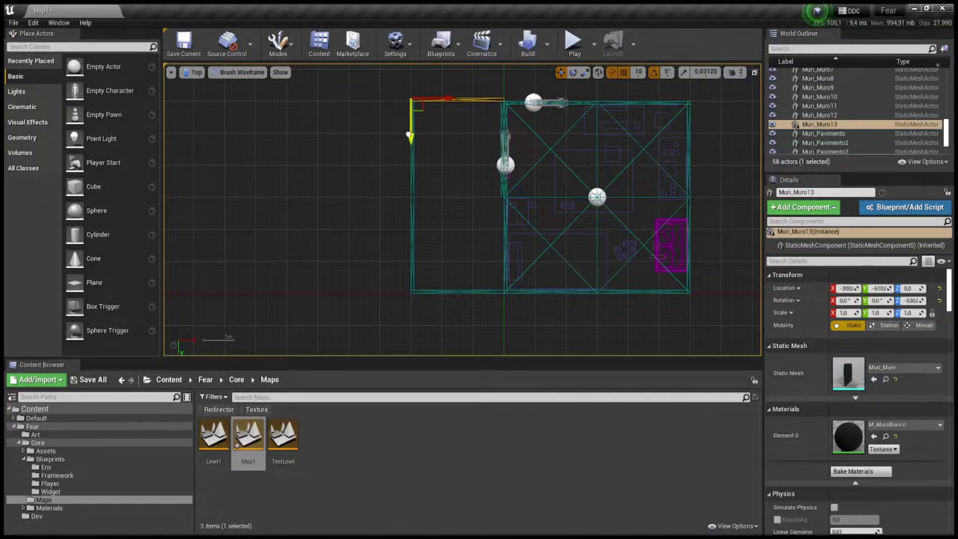
pyautogui.click(551, 247)
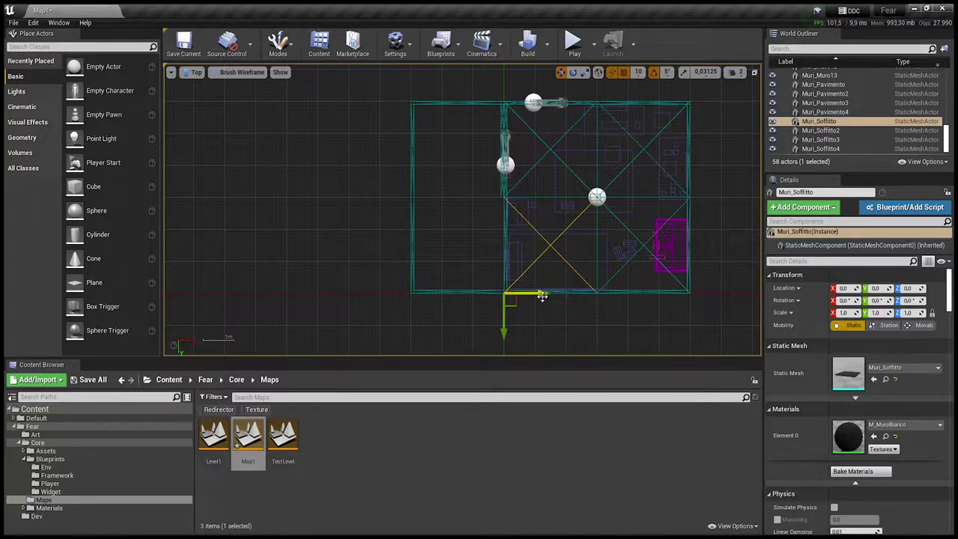
# Step: Duplicate ceiling pieces over the new room as Muri_Soffitto5 through Muri_Soffitto8
pyautogui.keyDown('alt'); pyautogui.moveTo(542, 297); pyautogui.dragTo(455, 294); pyautogui.keyUp('alt')
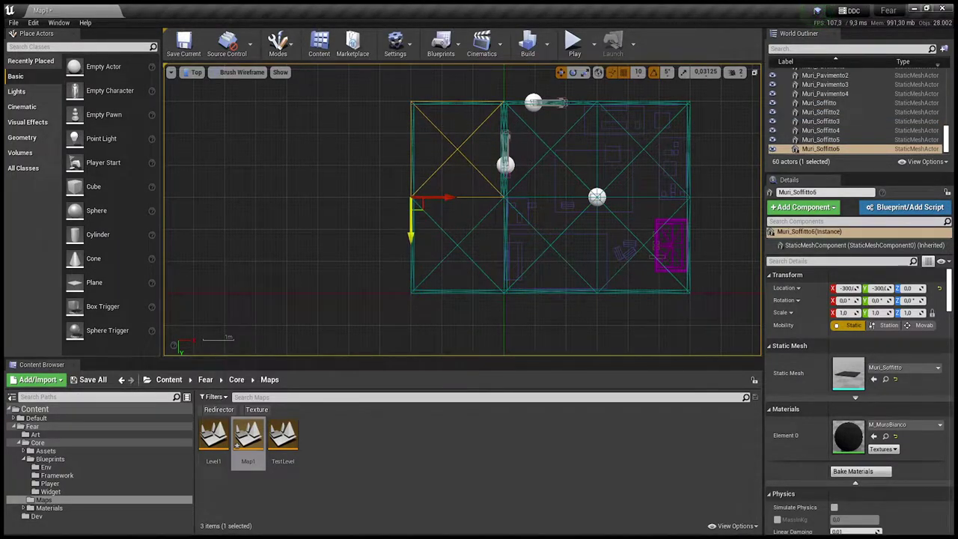
pyautogui.hotkey('alt', 'h')
pyautogui.click(507, 182)
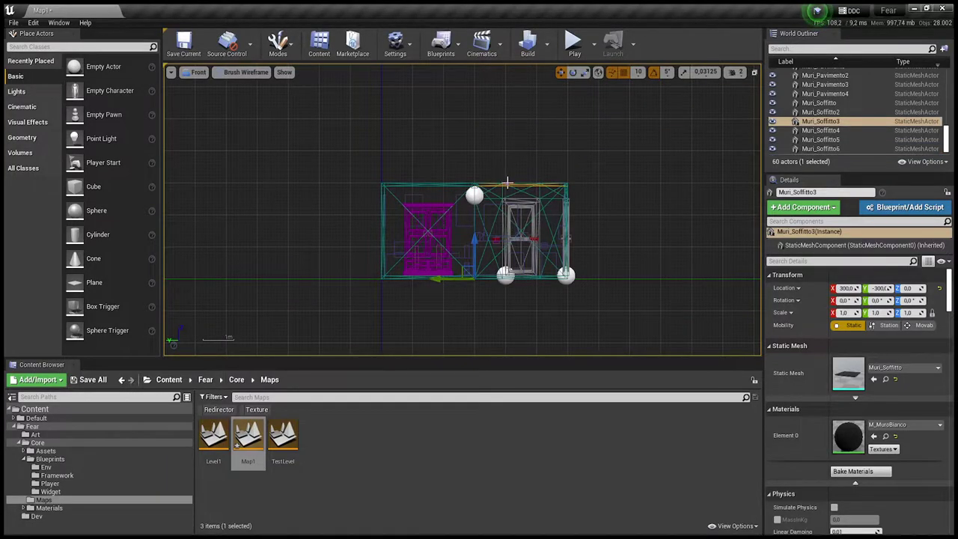
pyautogui.hotkey('alt', 'j')
pyautogui.keyDown('alt'); pyautogui.moveTo(622, 197); pyautogui.dragTo(504, 199); pyautogui.keyUp('alt')
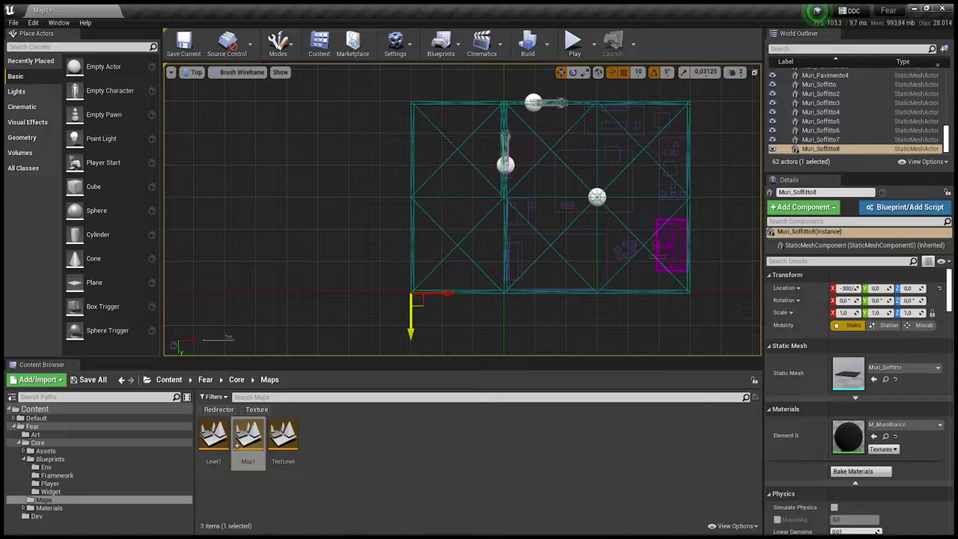
# Step: Return the viewport to the lit perspective view and look around the room
pyautogui.hotkey('alt', 'g')
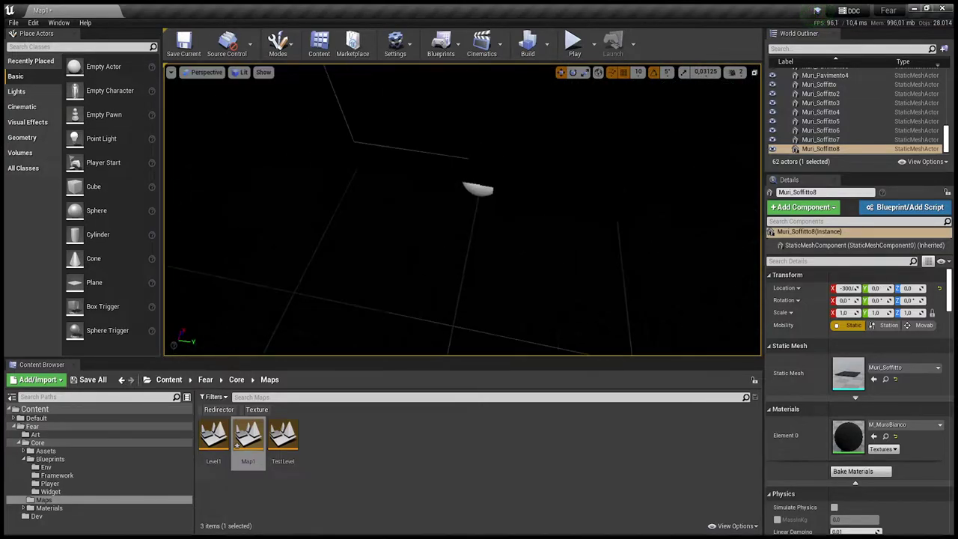
pyautogui.hotkey('alt', 'j')
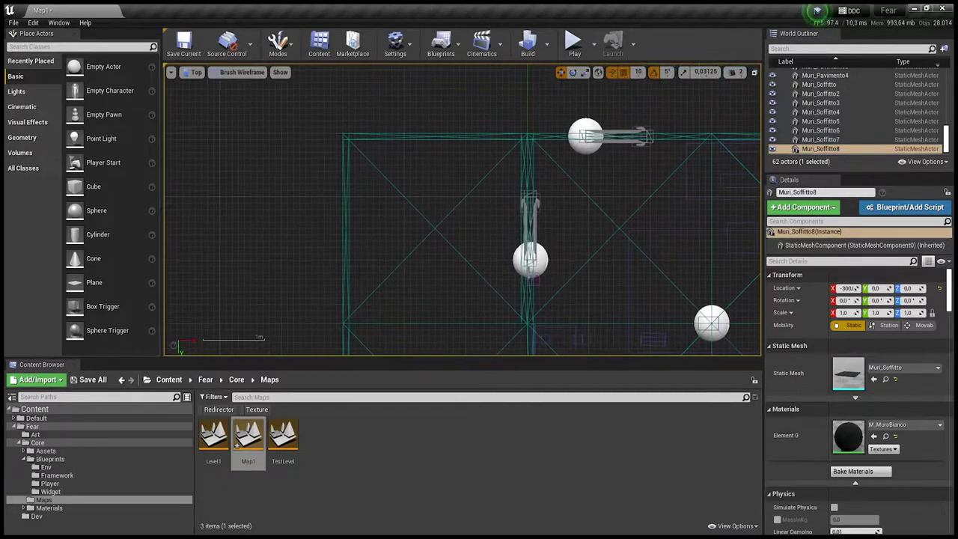
pyautogui.hotkey('alt', 'g')
pyautogui.moveTo(493, 227); pyautogui.dragTo(458, 238)
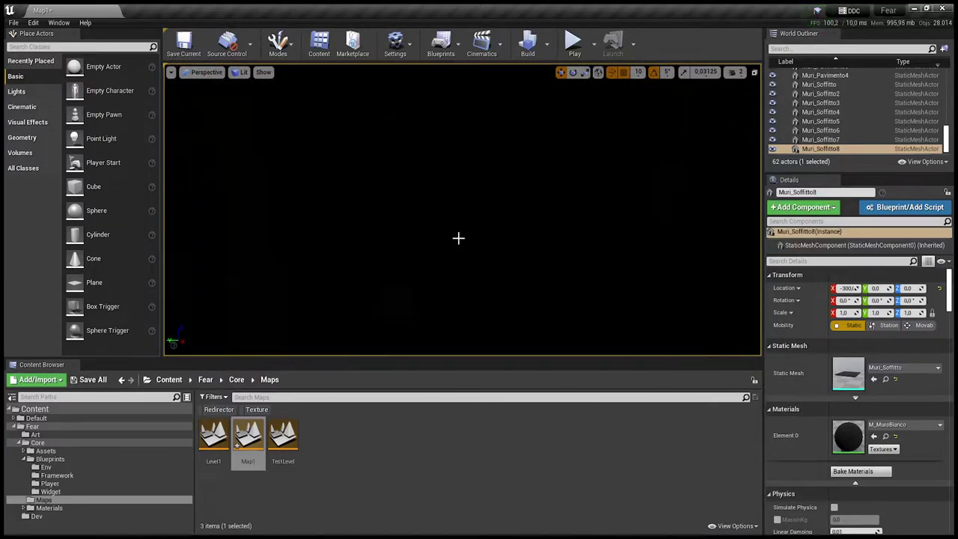
# Step: Place a point light in the room beside the door
pyautogui.moveTo(101, 139); pyautogui.dragTo(395, 217)
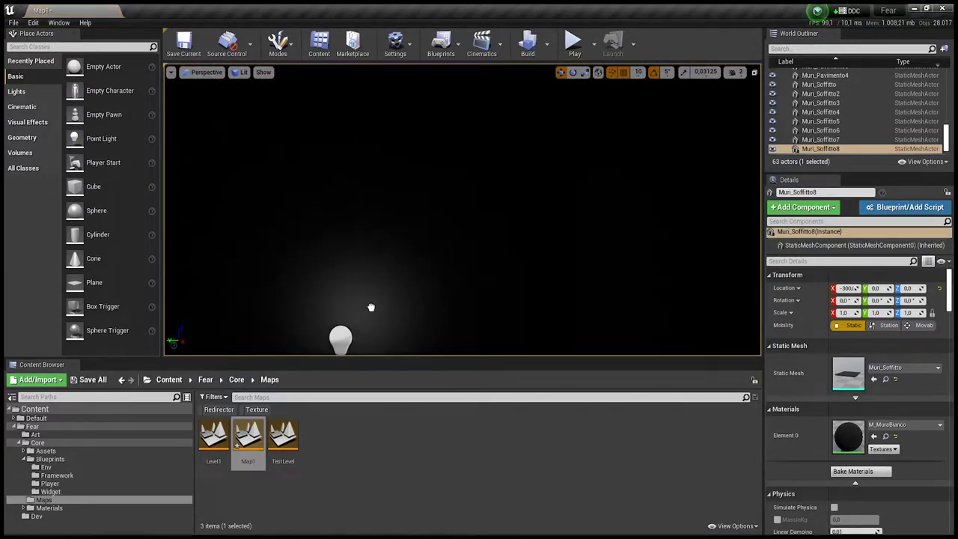
pyautogui.moveTo(395, 217); pyautogui.dragTo(419, 224, button='right')
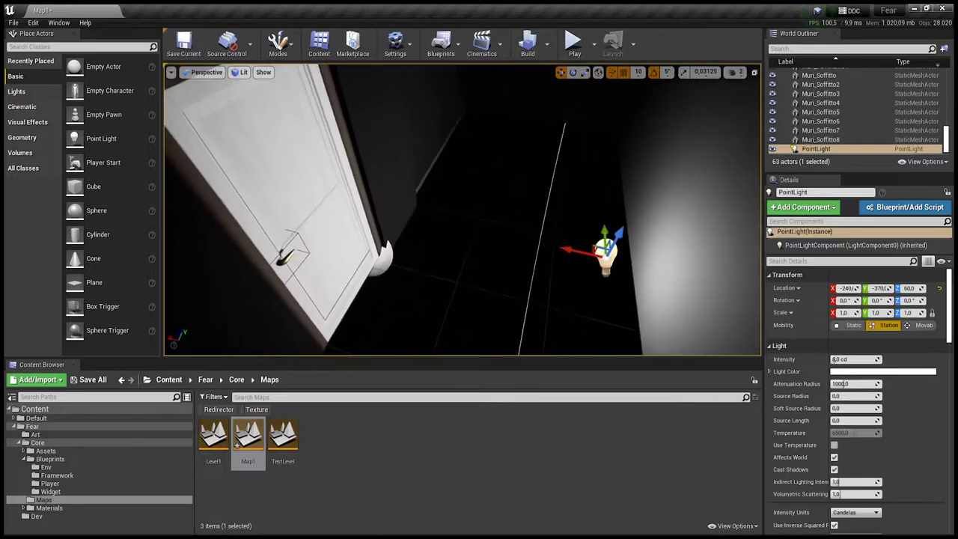
pyautogui.moveTo(419, 225); pyautogui.dragTo(400, 120, button='right')
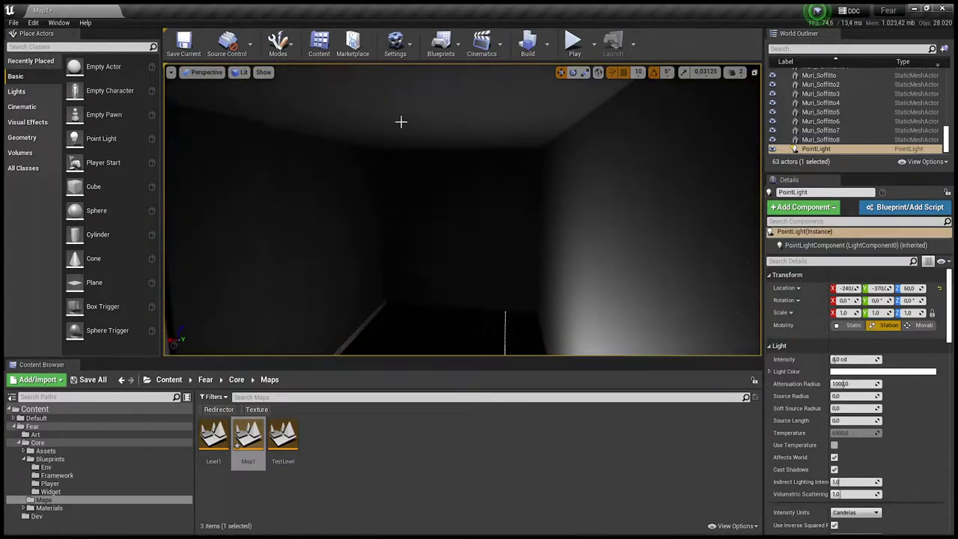
pyautogui.click(400, 119)
pyautogui.moveTo(449, 152); pyautogui.dragTo(411, 145, button='right')
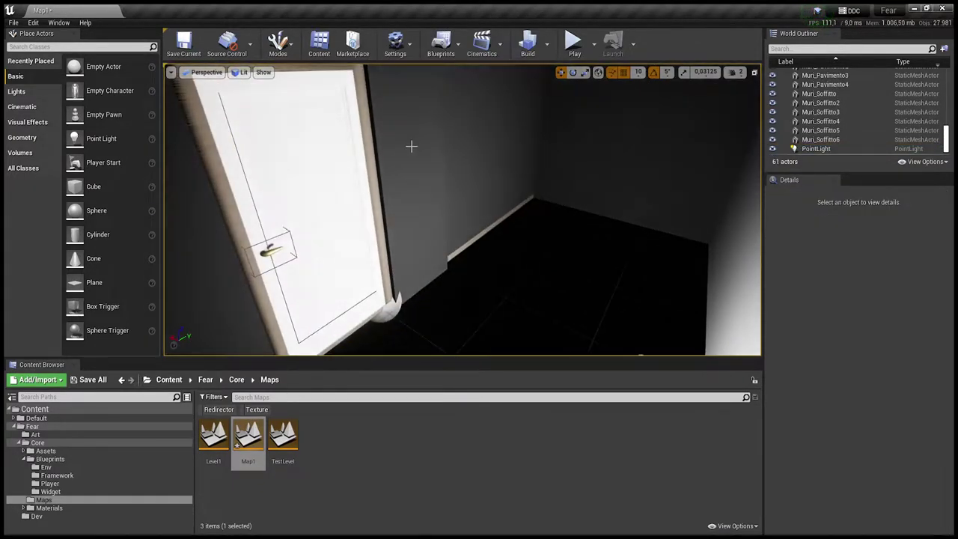
# Step: Shift wall Muri_Muro 10 units along X
pyautogui.click(434, 202)
pyautogui.moveTo(434, 202); pyautogui.dragTo(416, 162, button='right')
pyautogui.click(415, 162)
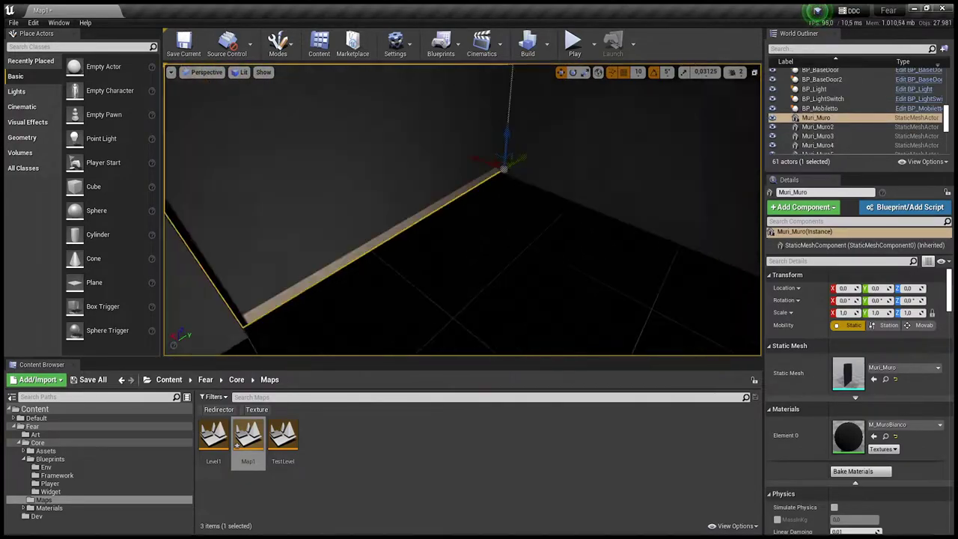
pyautogui.moveTo(415, 162); pyautogui.dragTo(479, 165)
pyautogui.moveTo(480, 165)
pyautogui.mouseDown(button='right')
pyautogui.moveTo(464, 135)
pyautogui.moveTo(559, 199)
pyautogui.moveTo(501, 193)
pyautogui.moveTo(420, 299)
pyautogui.mouseUp(button='right')
# Step: Duplicate floor piece Muri_Pavimento2 to extend the floor along X and Y
pyautogui.click(502, 193)
pyautogui.keyDown('alt'); pyautogui.moveTo(438, 303); pyautogui.dragTo(415, 295); pyautogui.keyUp('alt')
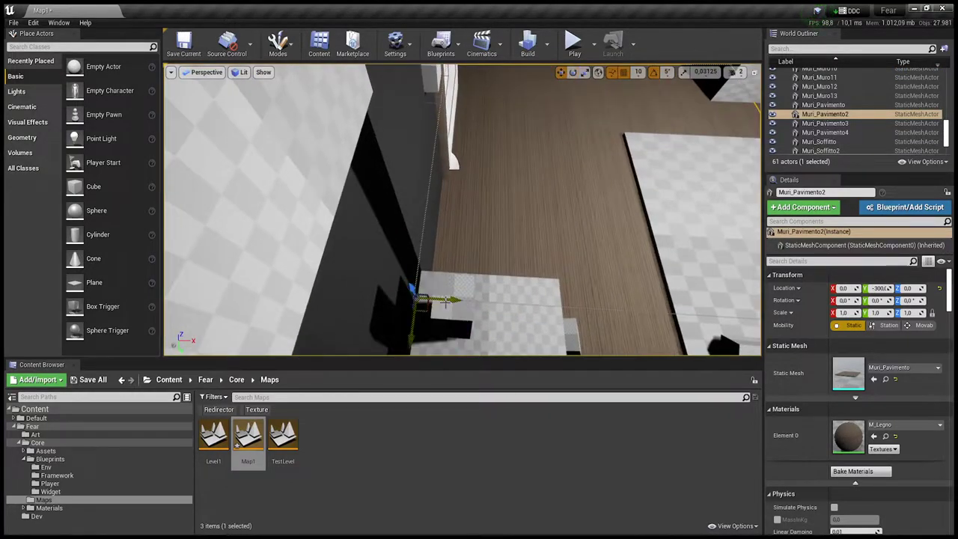
pyautogui.moveTo(192, 249); pyautogui.dragTo(264, 215, button='right')
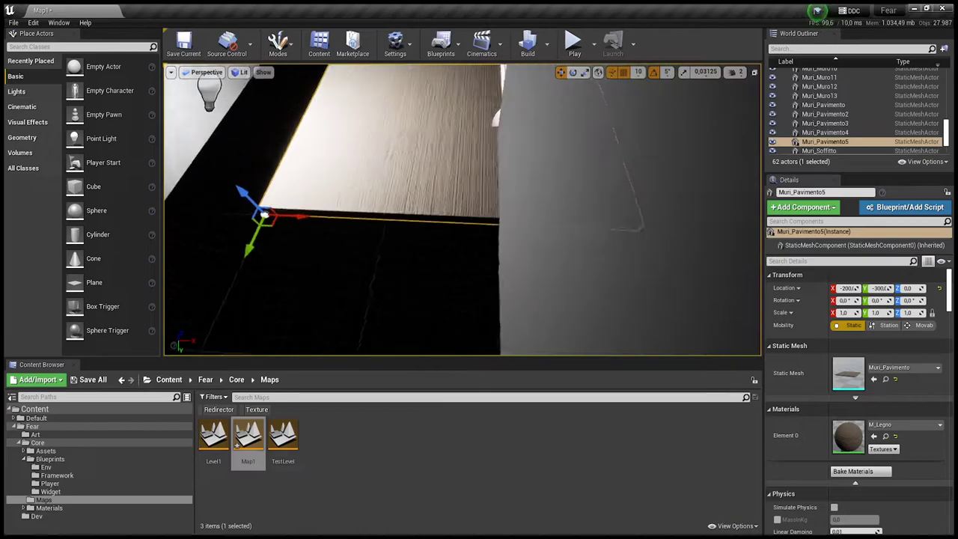
pyautogui.moveTo(296, 216); pyautogui.dragTo(271, 245)
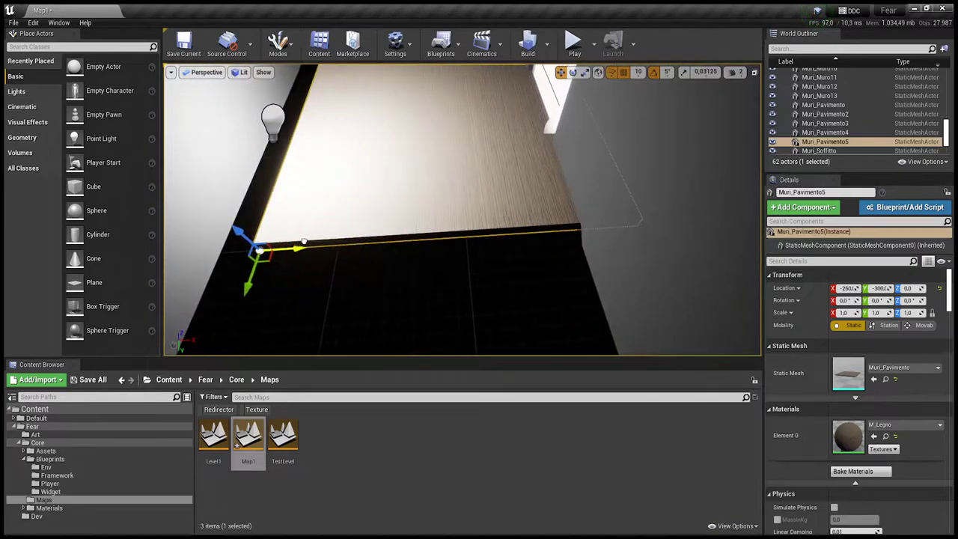
pyautogui.hotkey('alt', 'j')
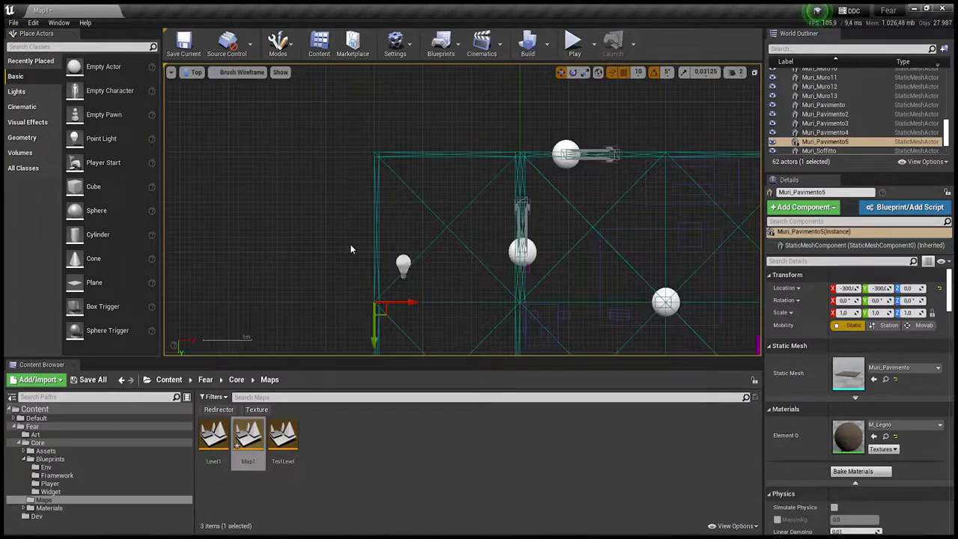
pyautogui.moveTo(350, 249); pyautogui.dragTo(375, 133, button='right')
pyautogui.keyDown('alt'); pyautogui.moveTo(399, 213); pyautogui.dragTo(399, 372); pyautogui.keyUp('alt')
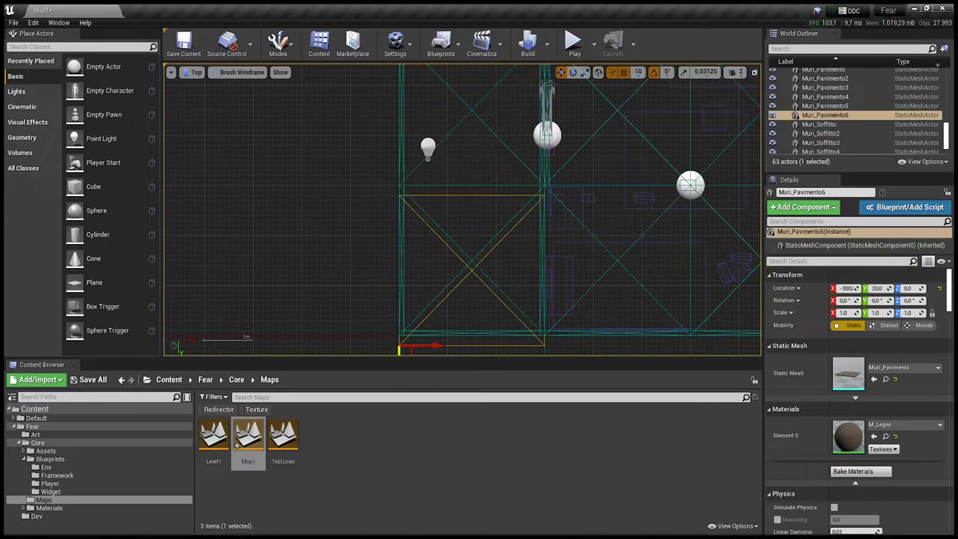
# Step: Duplicate wall Muri_Muro as Muri_Muro14 offset along X, then inspect the extended room
pyautogui.click(540, 172)
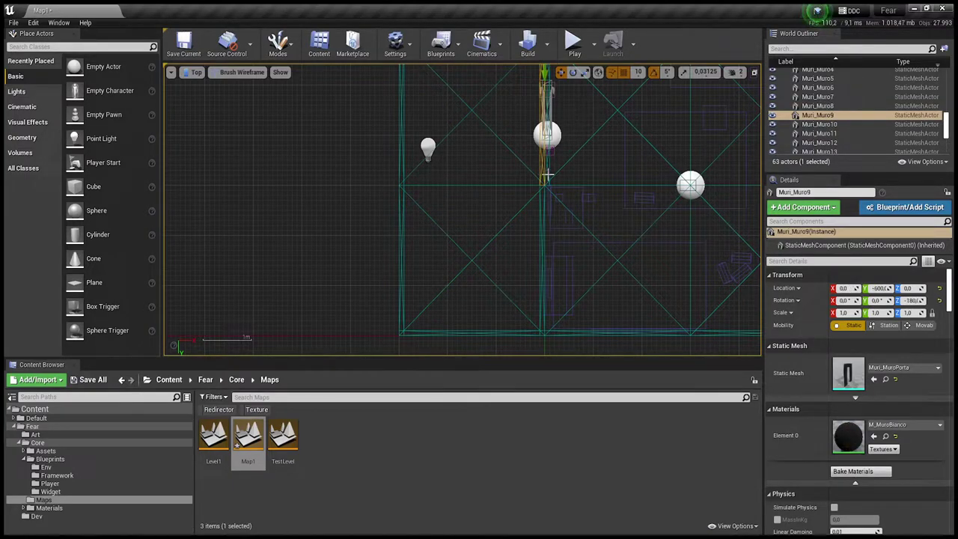
pyautogui.press('f')
pyautogui.click(426, 205)
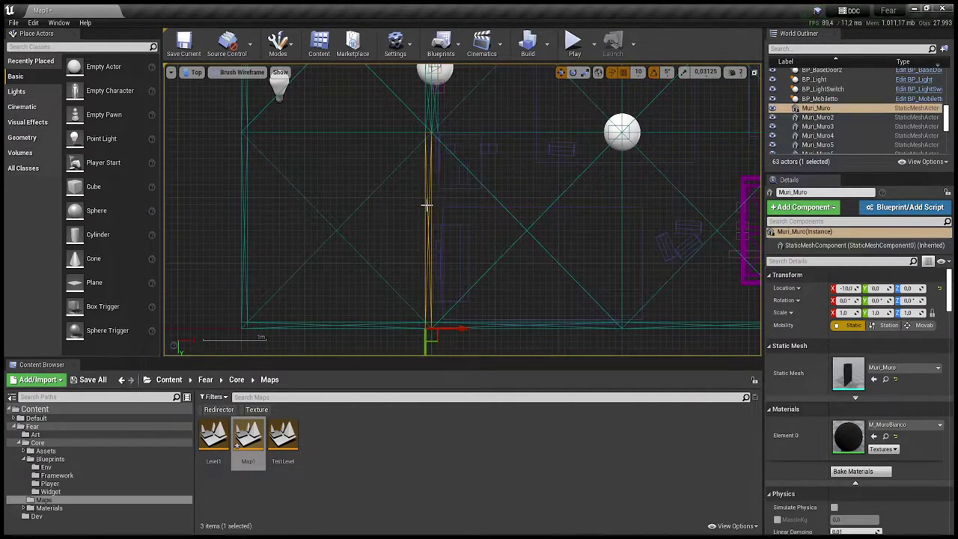
pyautogui.keyDown('alt'); pyautogui.moveTo(461, 327); pyautogui.dragTo(476, 328); pyautogui.keyUp('alt')
pyautogui.hotkey('alt', 'g')
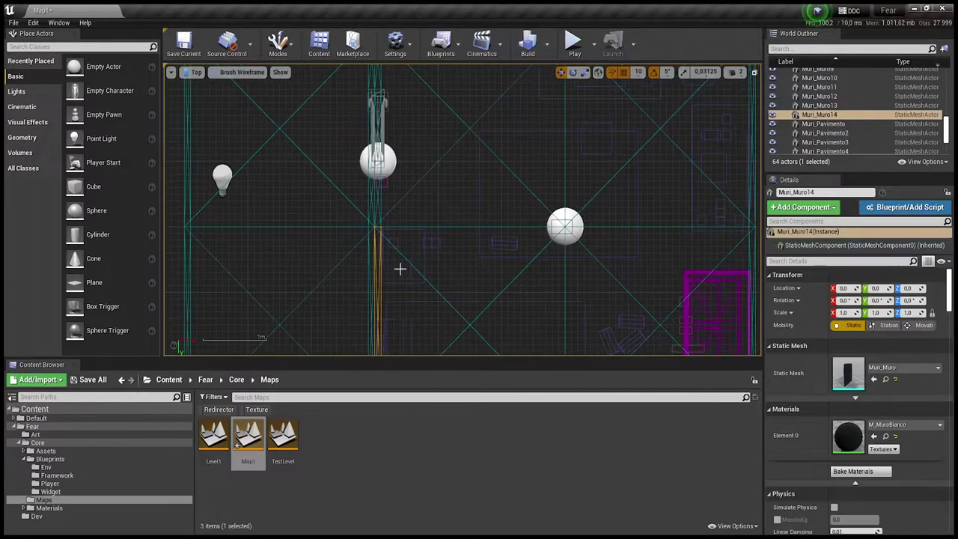
pyautogui.hotkey('alt', '4')
pyautogui.moveTo(400, 252)
pyautogui.mouseDown(button='right')
pyautogui.moveTo(417, 227)
pyautogui.moveTo(435, 227)
pyautogui.mouseUp(button='right')
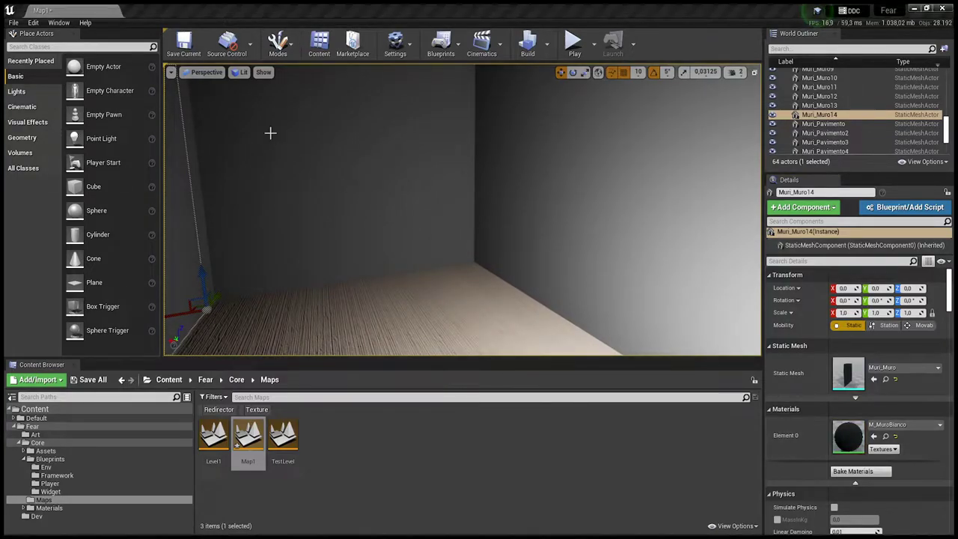
# Step: In Core > Materials, duplicate the wall material, name it M_MuroNero, and edit M_MuroBianco1
pyautogui.click(237, 380)
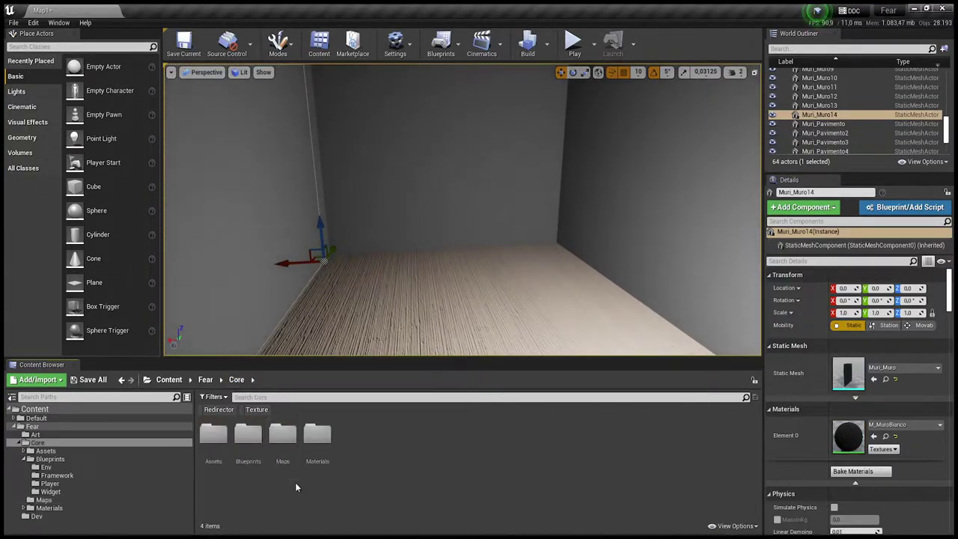
pyautogui.doubleClick(317, 436)
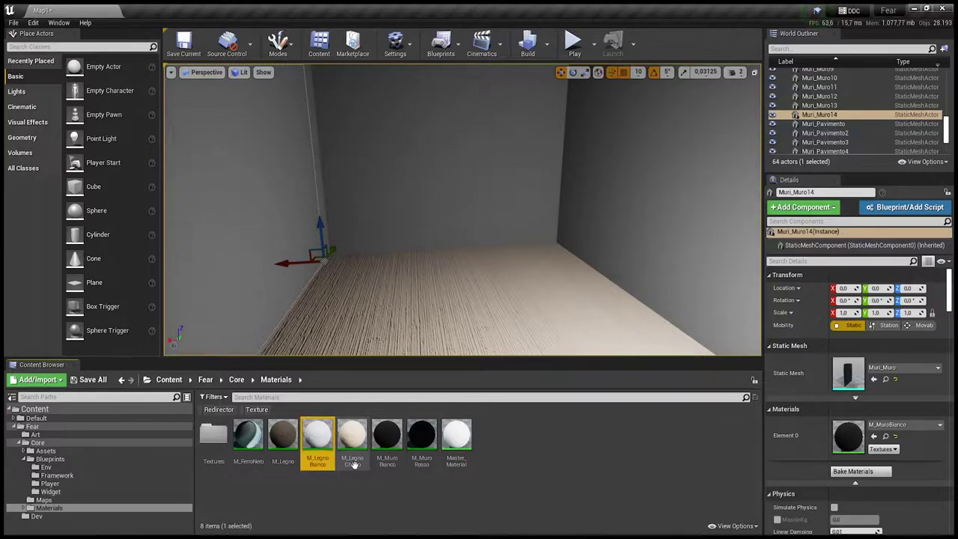
pyautogui.click(387, 436)
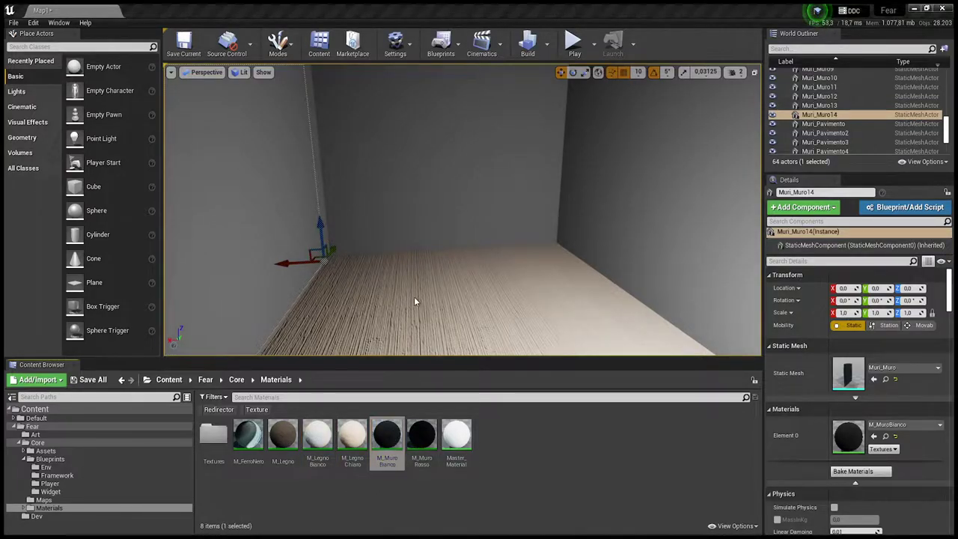
pyautogui.hotkey('ctrl', 'w')
pyautogui.write('_MuroNero')
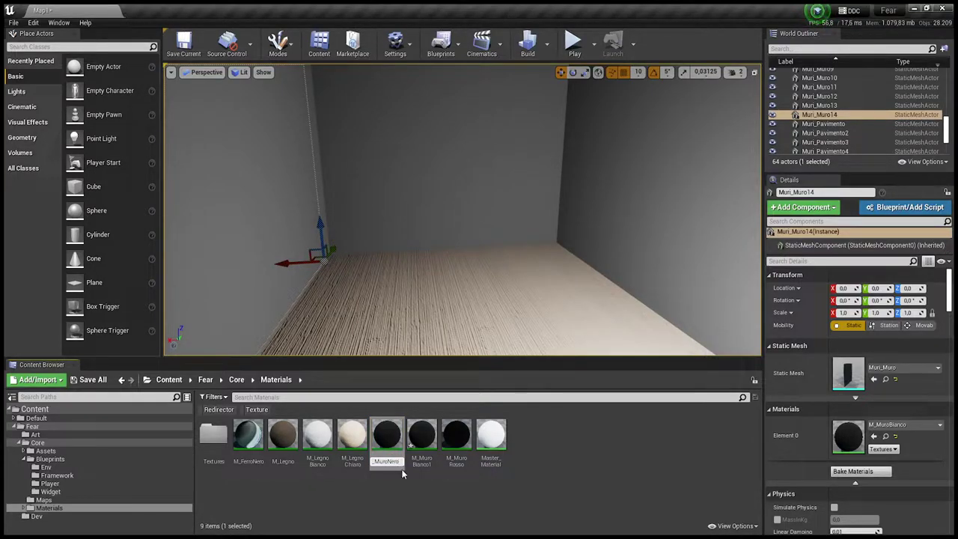
pyautogui.press('Return')
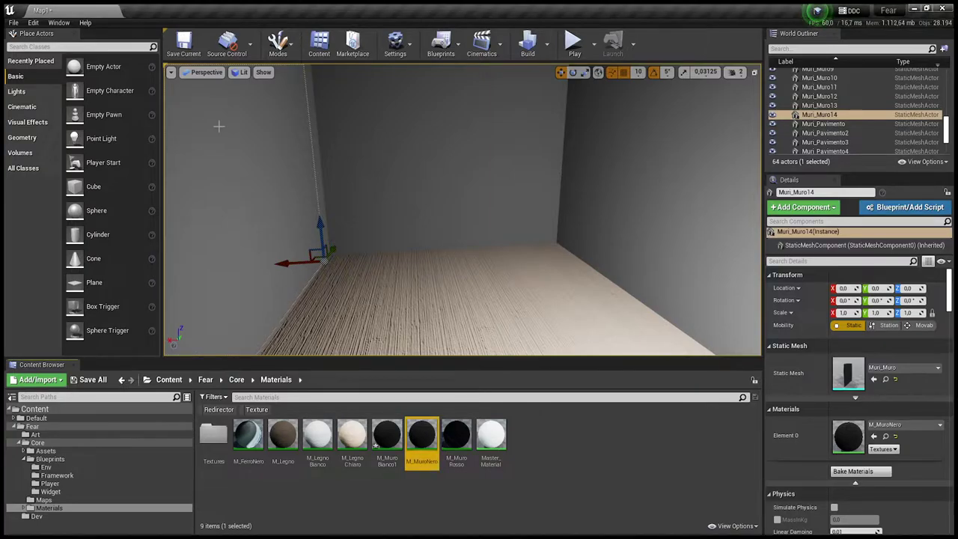
pyautogui.doubleClick(395, 447)
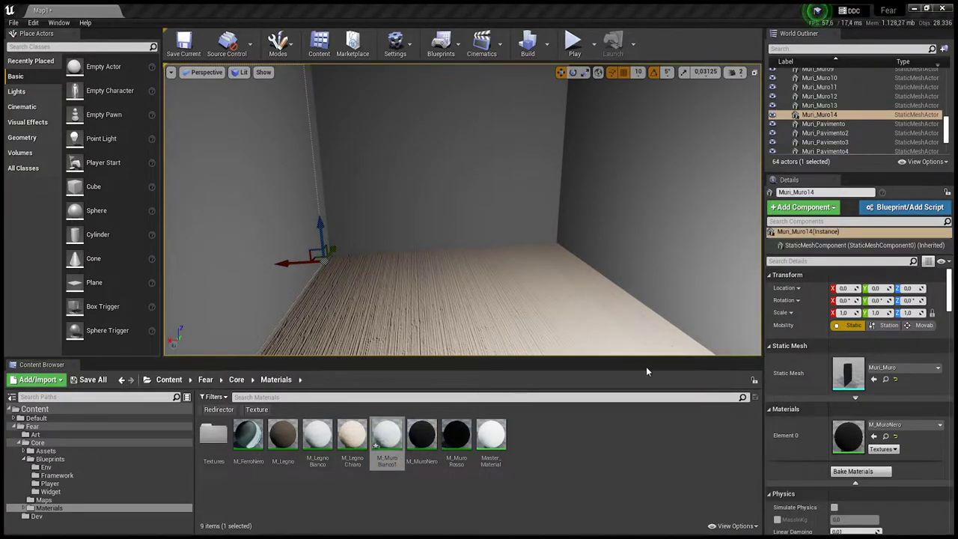
# Step: Apply M_MuroBianco1 to wall Muri_Muro12 and check the white wall and wooden floor
pyautogui.click(333, 253)
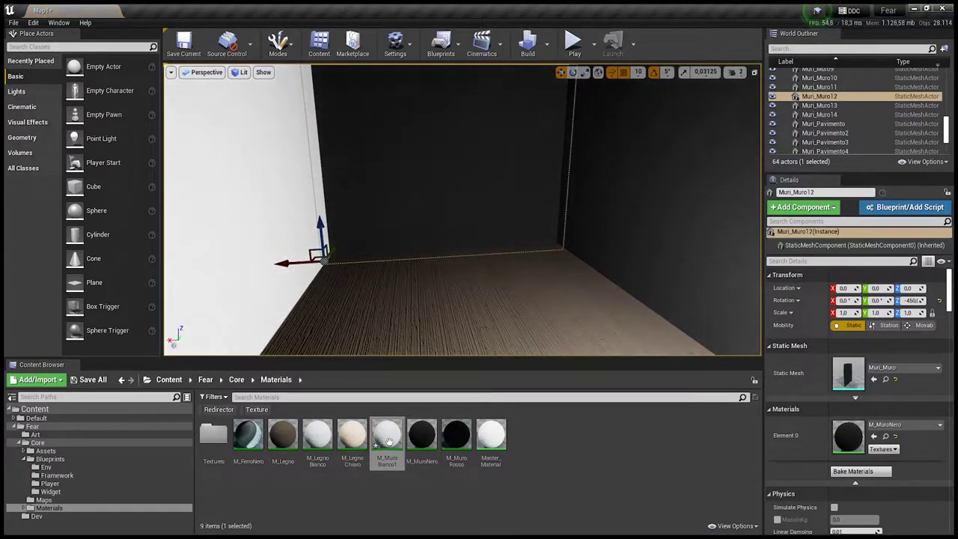
pyautogui.moveTo(387, 441); pyautogui.dragTo(434, 225)
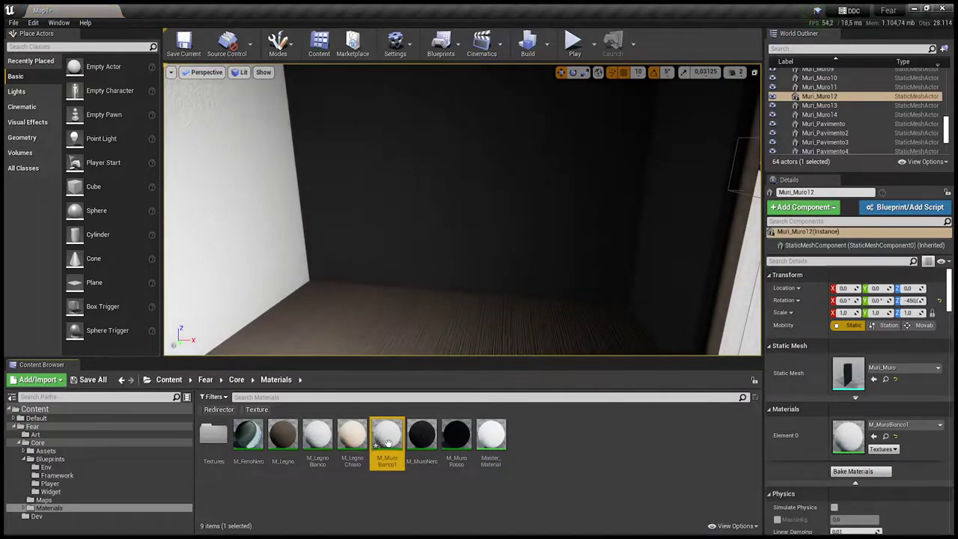
pyautogui.moveTo(462, 175); pyautogui.dragTo(462, 175, button='right')
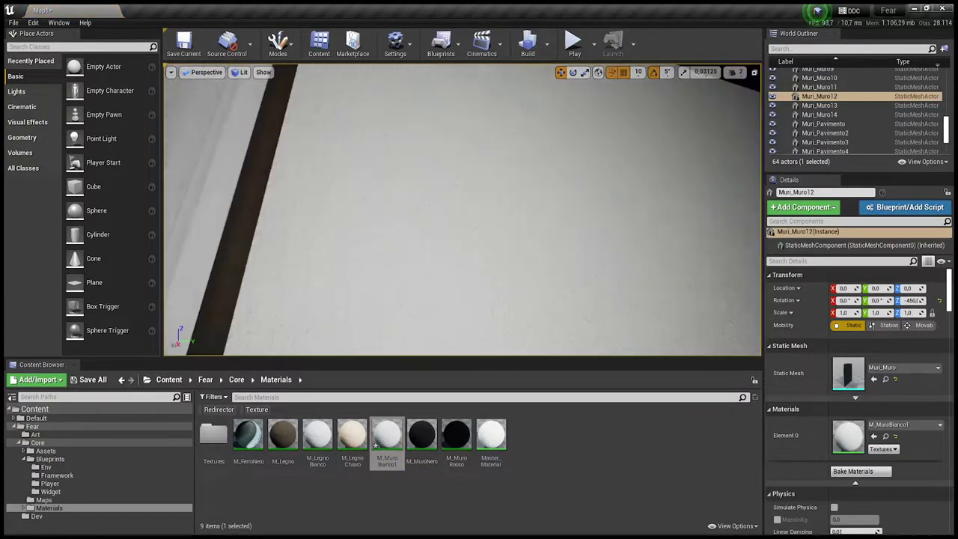
pyautogui.moveTo(445, 235); pyautogui.dragTo(445, 235, button='right')
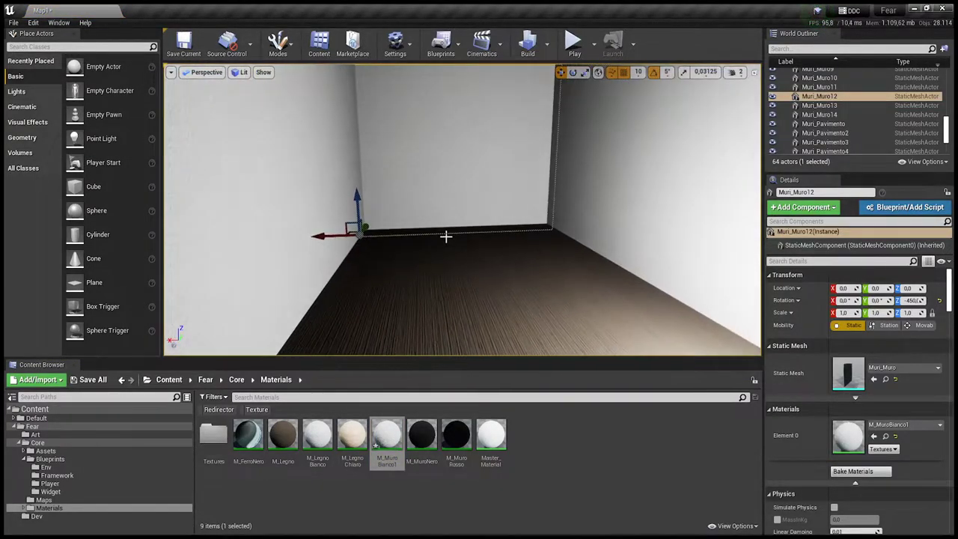
pyautogui.click(23, 137)
# Step: Place a box brush against the wall as a low box at -250, -460, 50
pyautogui.moveTo(86, 66); pyautogui.dragTo(554, 252)
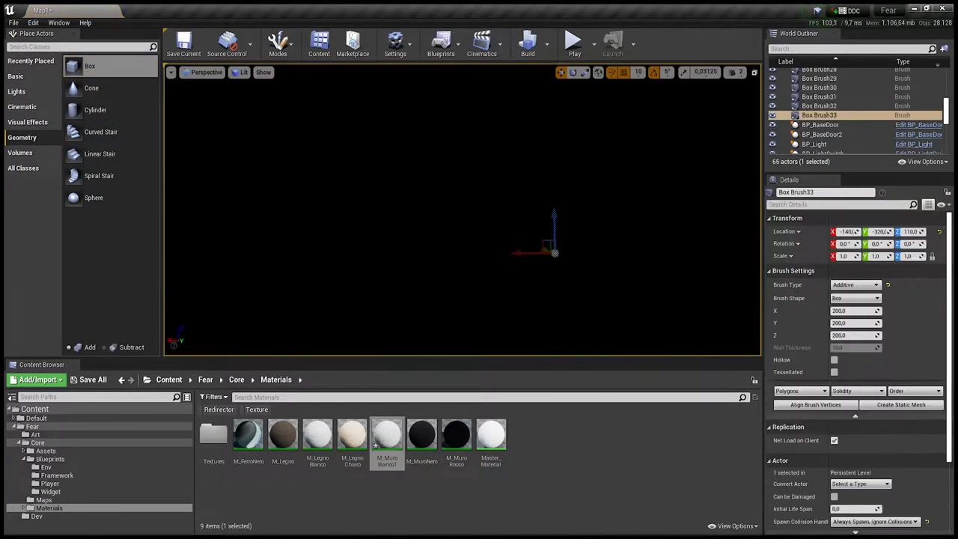
pyautogui.moveTo(554, 252); pyautogui.dragTo(554, 252, button='right')
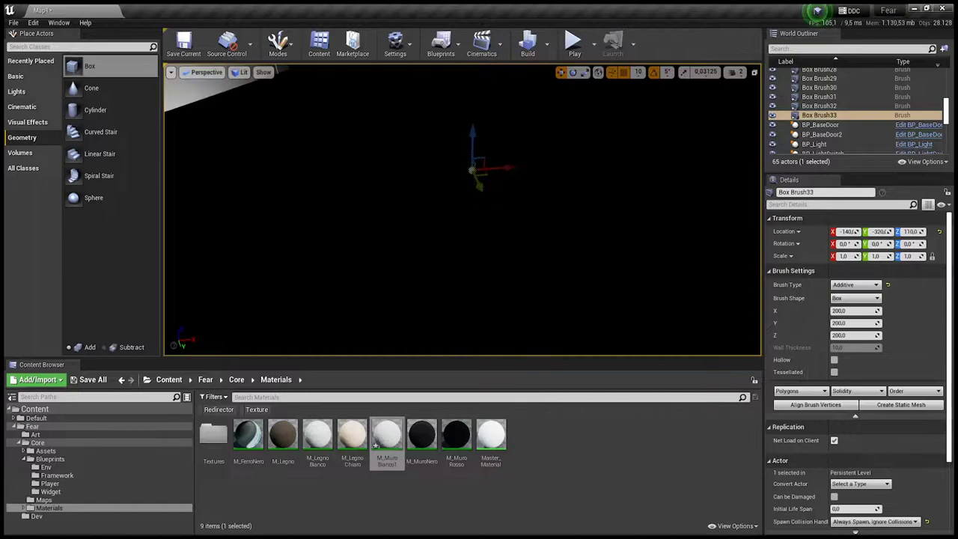
pyautogui.moveTo(480, 179); pyautogui.dragTo(515, 69)
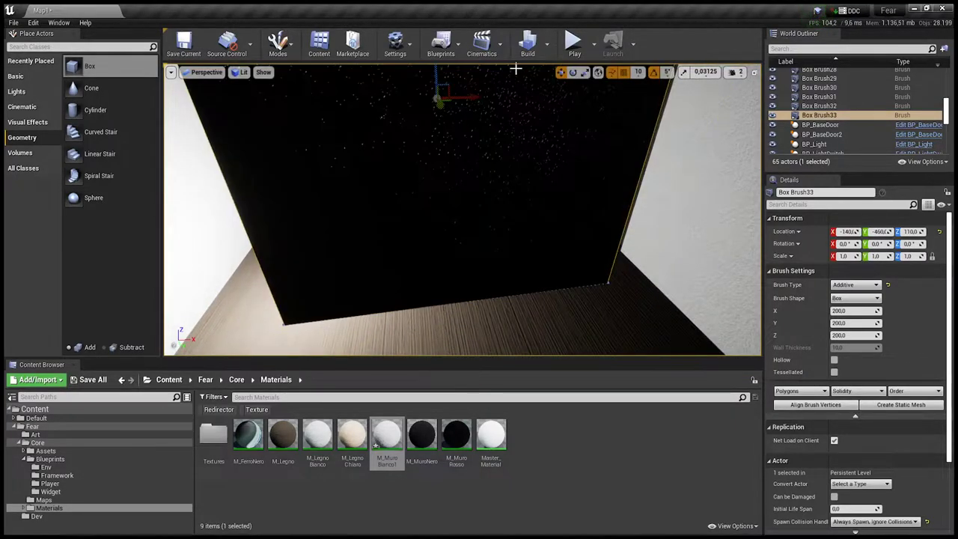
pyautogui.moveTo(459, 185); pyautogui.dragTo(460, 186, button='right')
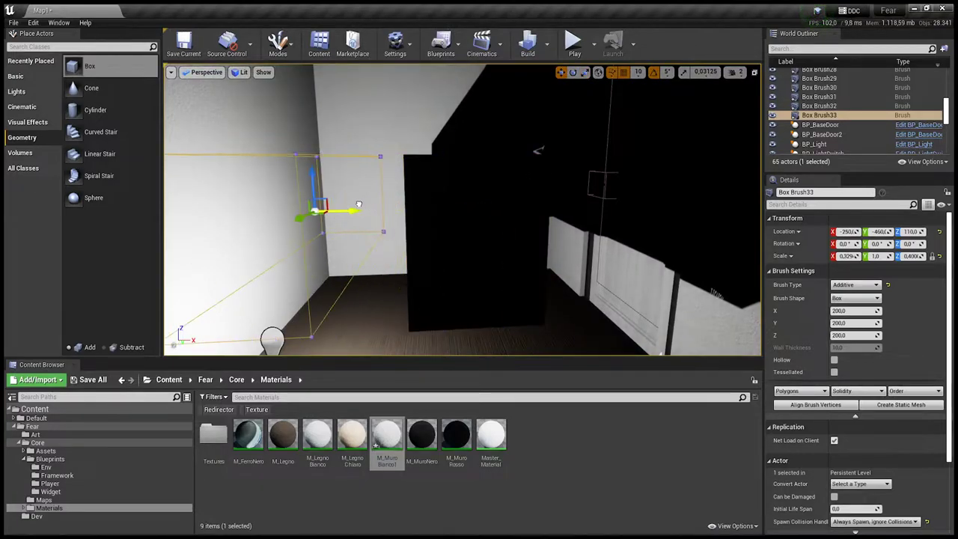
pyautogui.moveTo(344, 210); pyautogui.dragTo(343, 225)
pyautogui.moveTo(343, 225); pyautogui.dragTo(344, 225, button='right')
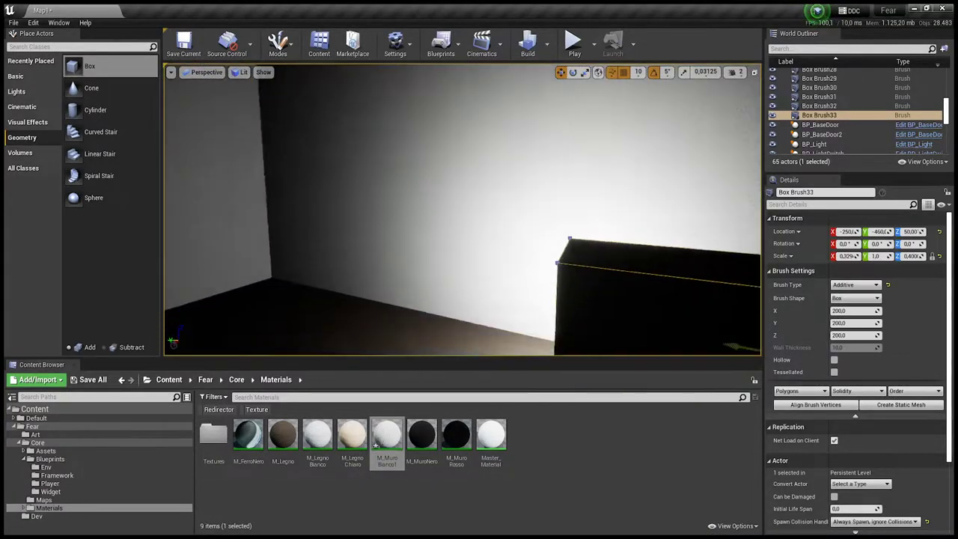
pyautogui.moveTo(482, 203)
pyautogui.mouseDown(button='right')
pyautogui.moveTo(439, 220)
pyautogui.moveTo(482, 202)
pyautogui.mouseUp(button='right')
pyautogui.click(481, 202)
pyautogui.click(452, 223)
# Step: Move the ceiling point light along X to -150
pyautogui.click(439, 220)
pyautogui.moveTo(404, 269); pyautogui.dragTo(462, 270)
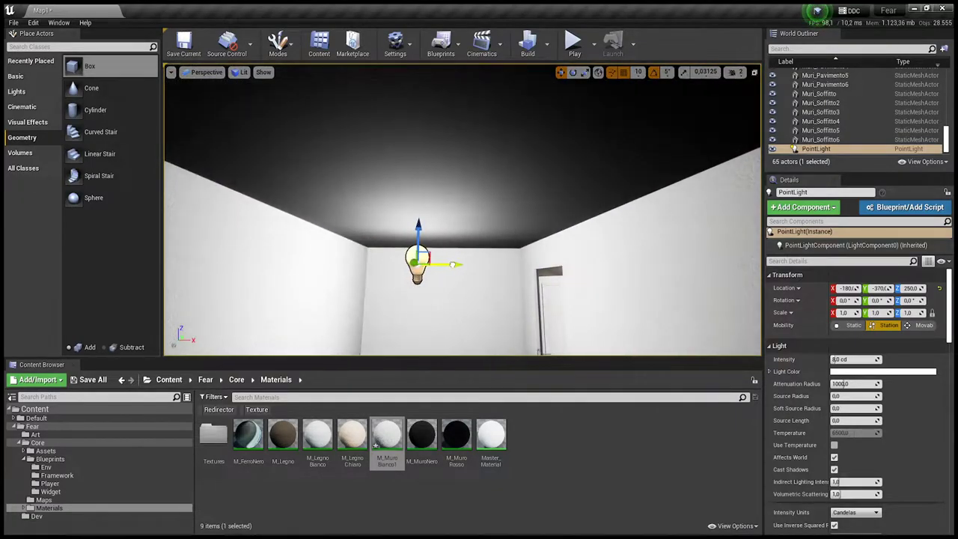
pyautogui.moveTo(462, 270); pyautogui.dragTo(462, 269, button='right')
pyautogui.press('f')
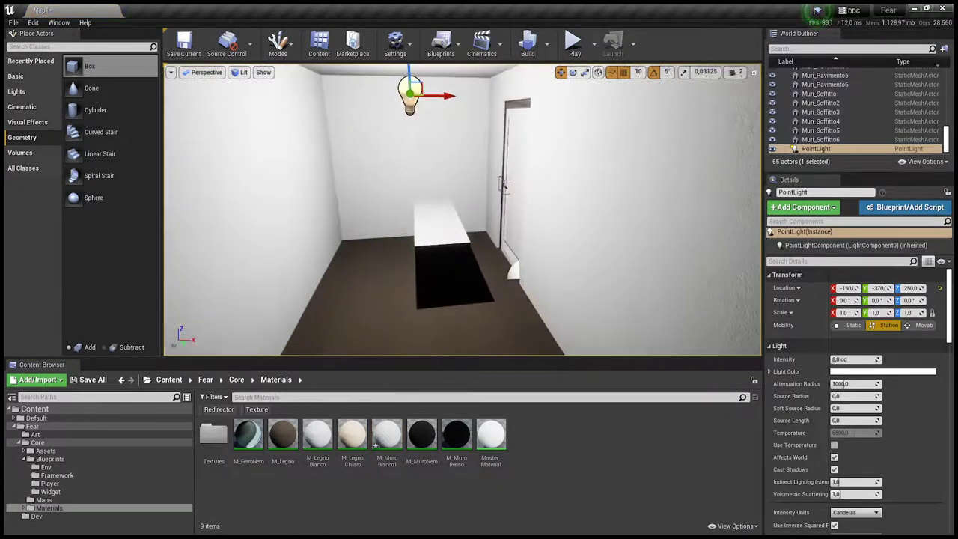
# Step: Make the long box taller at X -250 and drop it onto the floor
pyautogui.click(425, 233)
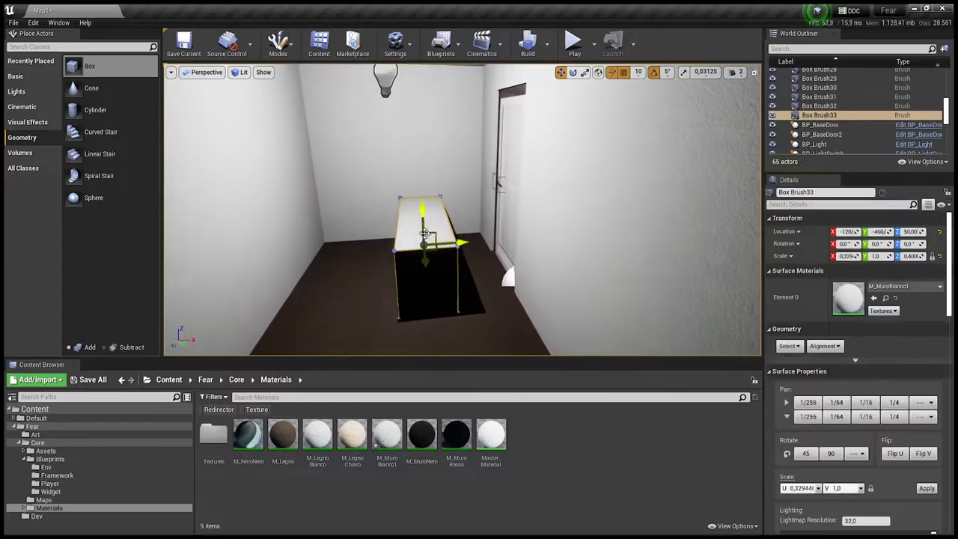
pyautogui.moveTo(358, 252); pyautogui.dragTo(364, 253)
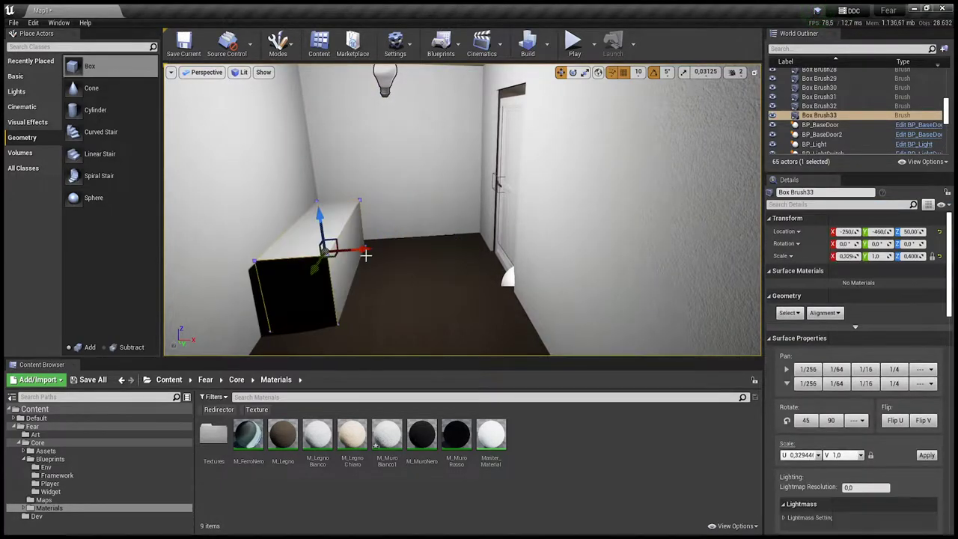
pyautogui.press('f')
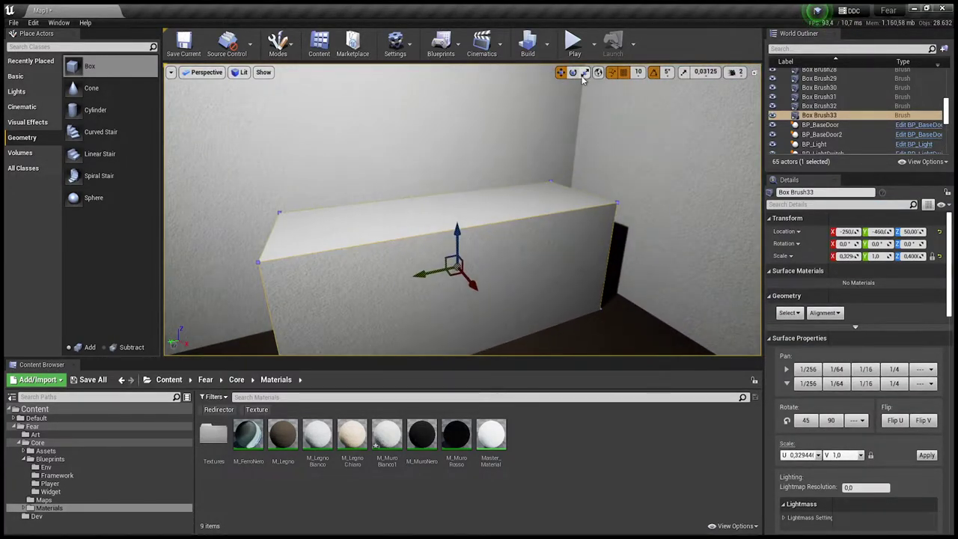
pyautogui.moveTo(456, 236); pyautogui.dragTo(536, 92)
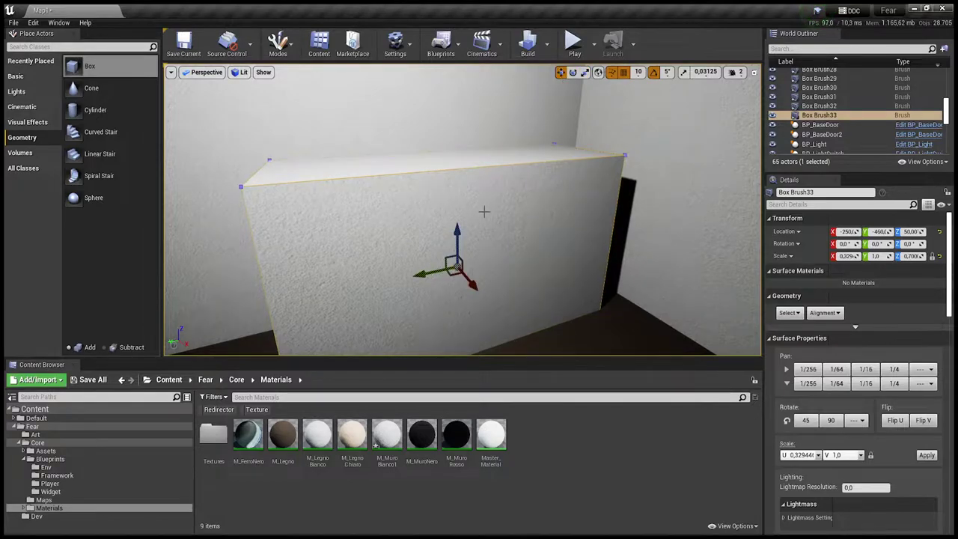
pyautogui.click(585, 72)
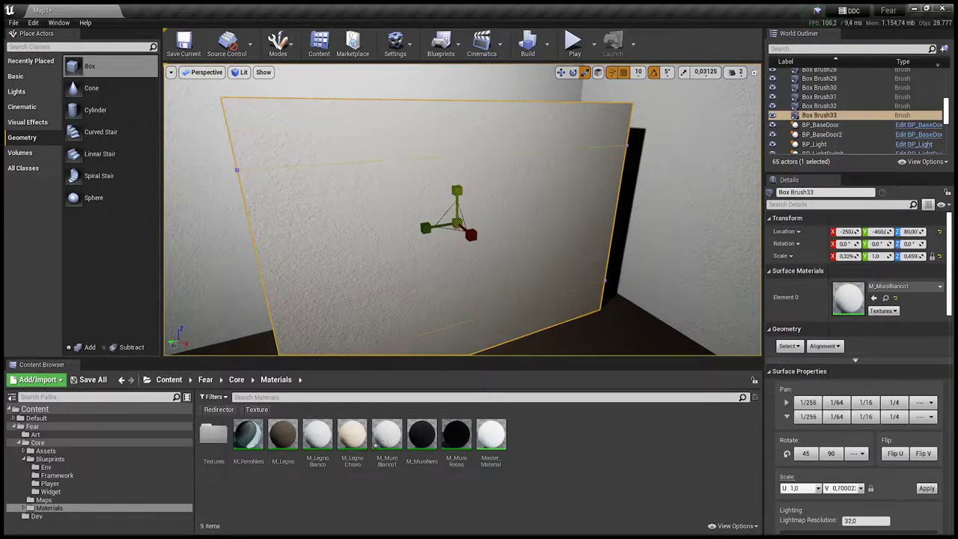
pyautogui.press('End')
# Step: Place a new cube, Box Brush34, on the wall above at -280, -420, 200
pyautogui.moveTo(489, 167); pyautogui.dragTo(489, 167, button='right')
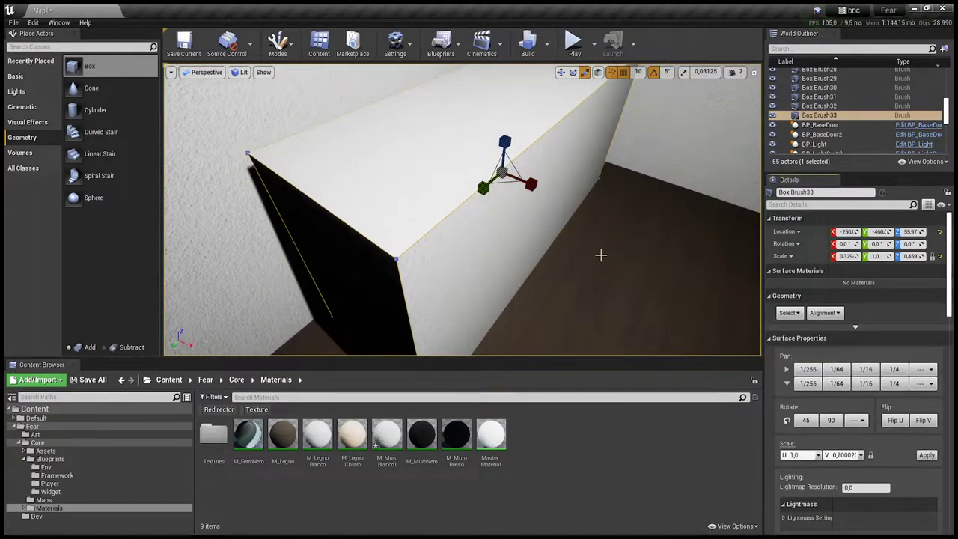
pyautogui.moveTo(600, 255); pyautogui.dragTo(542, 96, button='right')
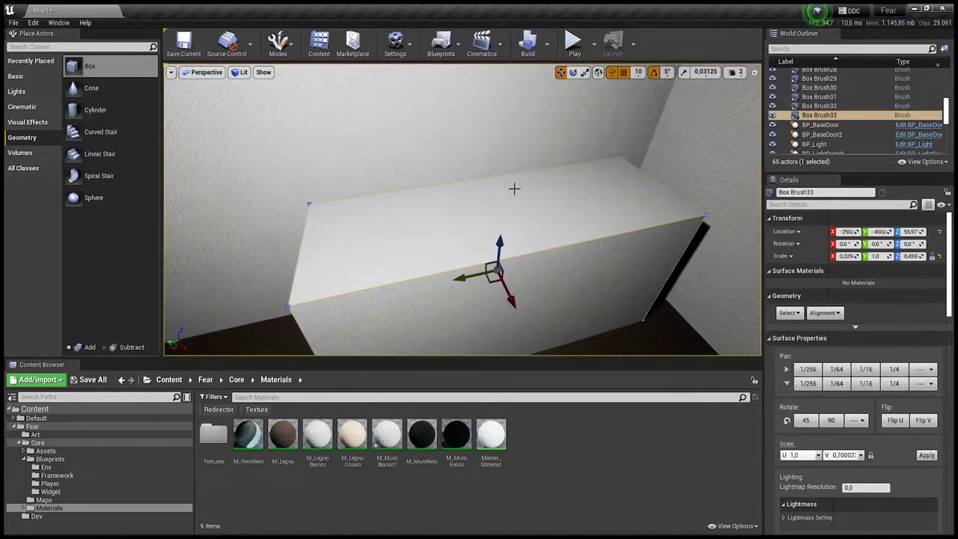
pyautogui.keyDown('alt'); pyautogui.moveTo(498, 254); pyautogui.dragTo(498, 221); pyautogui.keyUp('alt')
pyautogui.hotkey('ctrl', 'z')
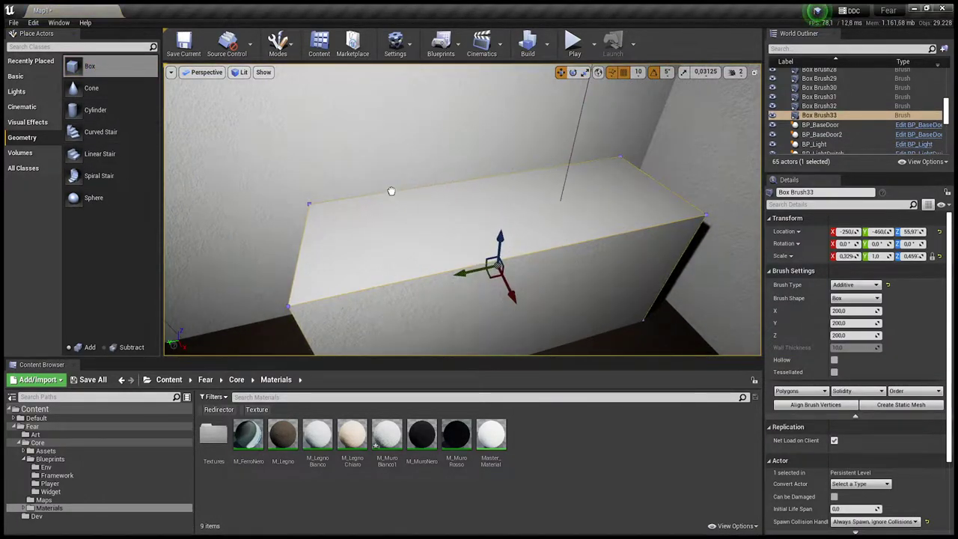
pyautogui.moveTo(90, 66); pyautogui.dragTo(462, 203)
pyautogui.press('f')
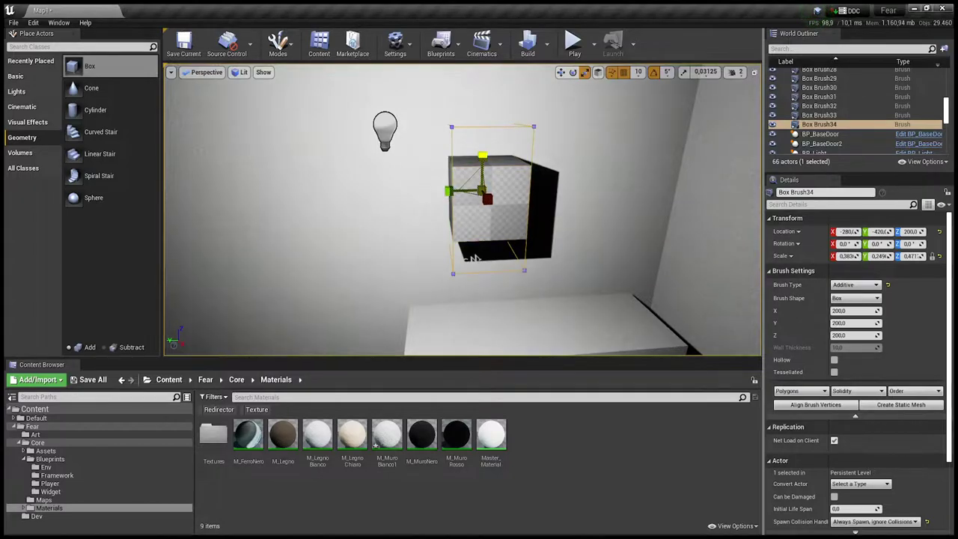
# Step: Slide the thin panel Box Brush34 to Y -390 and copy it as Box Brush35 at Y -520
pyautogui.keyDown('alt'); pyautogui.moveTo(404, 194); pyautogui.dragTo(469, 193); pyautogui.keyUp('alt')
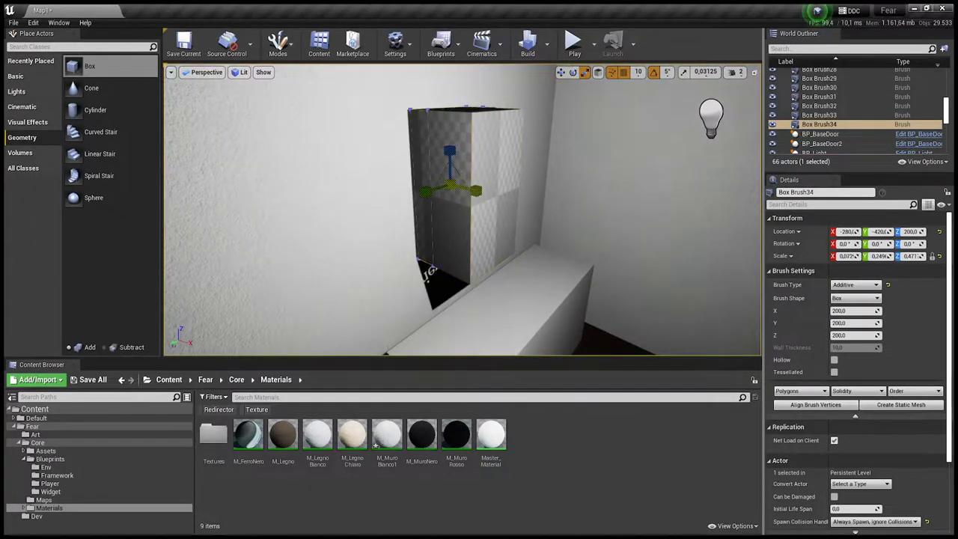
pyautogui.moveTo(425, 195)
pyautogui.mouseDown()
pyautogui.moveTo(417, 202)
pyautogui.moveTo(426, 167)
pyautogui.moveTo(449, 178)
pyautogui.moveTo(584, 176)
pyautogui.mouseUp()
pyautogui.moveTo(584, 176); pyautogui.dragTo(584, 176, button='right')
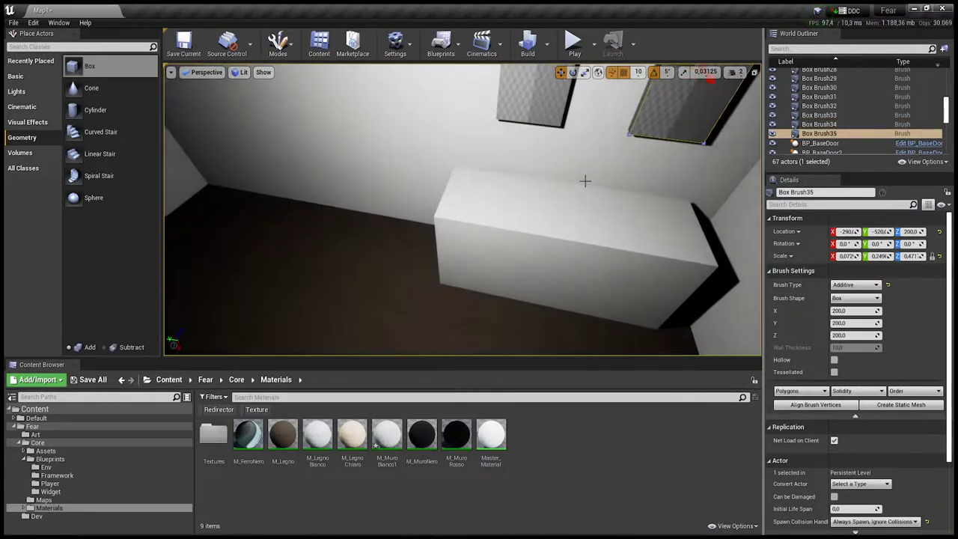
pyautogui.moveTo(384, 252); pyautogui.dragTo(385, 252, button='right')
pyautogui.click(385, 252)
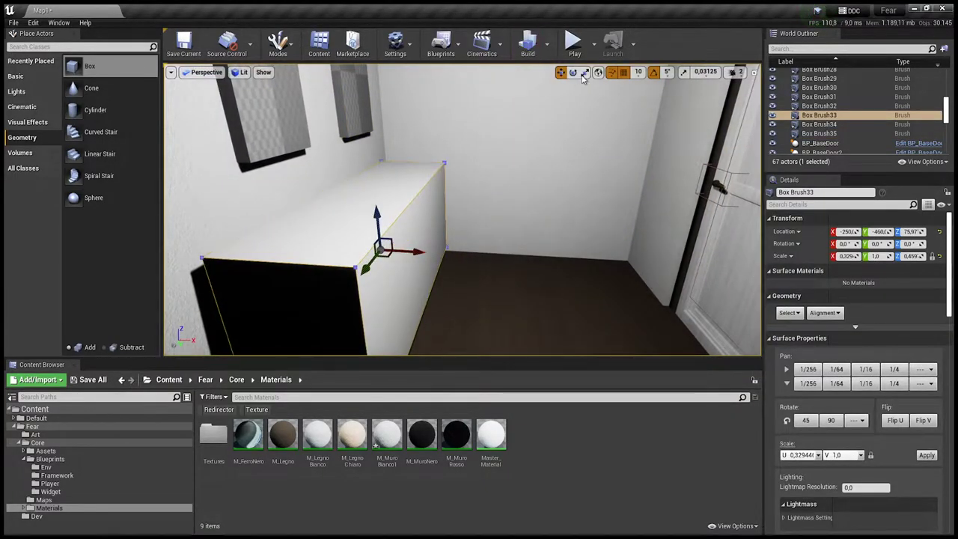
# Step: Make the long box slightly taller and run a quick play test of the level
pyautogui.moveTo(428, 72); pyautogui.dragTo(427, 72, button='right')
pyautogui.moveTo(428, 72); pyautogui.dragTo(428, 65)
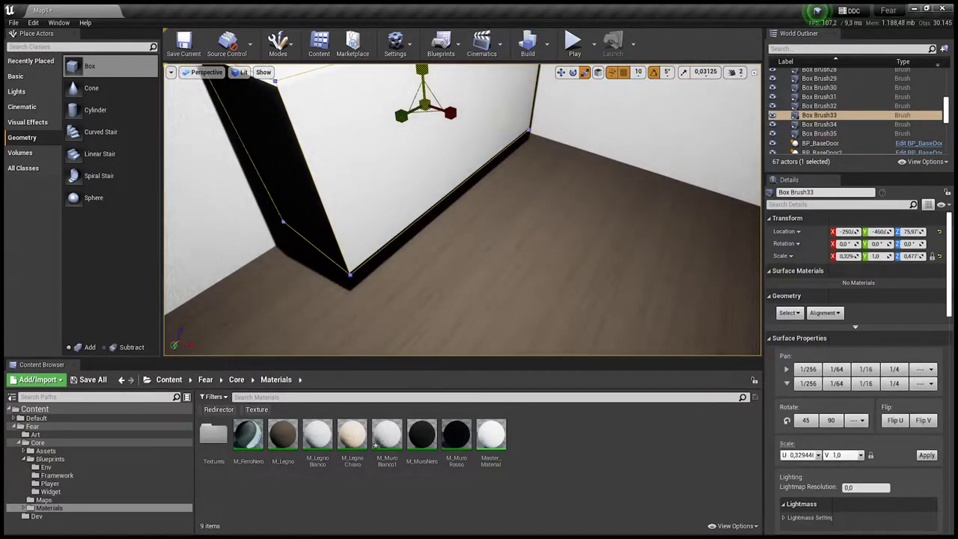
pyautogui.moveTo(427, 72); pyautogui.dragTo(427, 72, button='right')
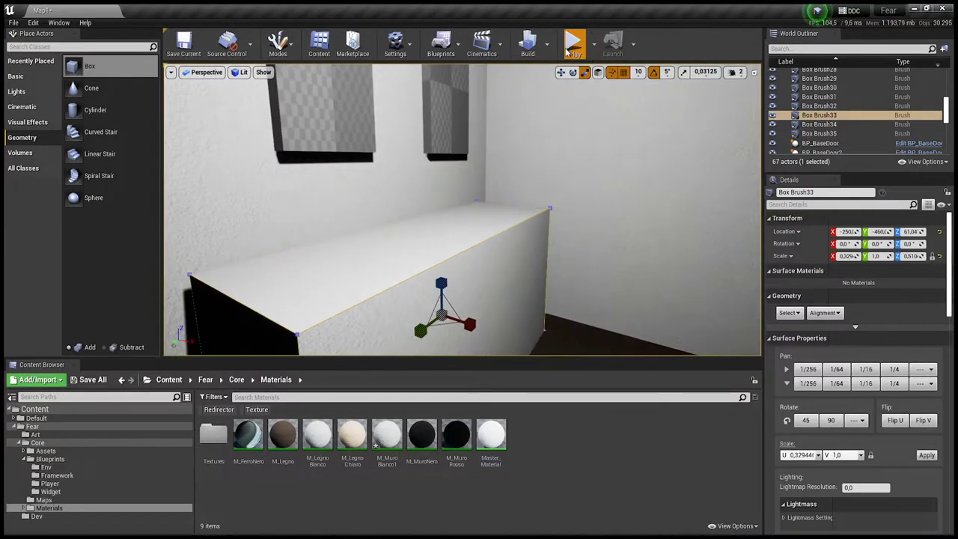
pyautogui.hotkey('alt', 'p')
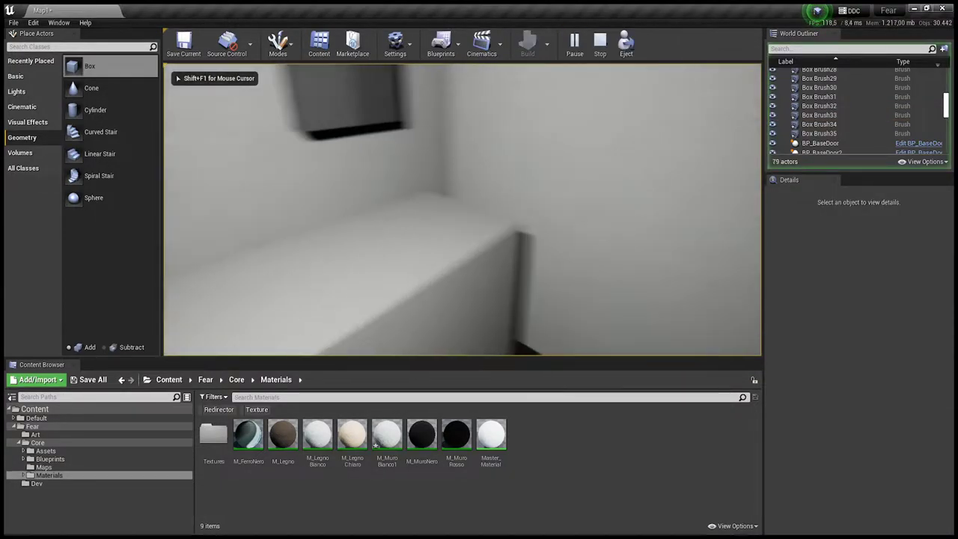
pyautogui.press('Escape')
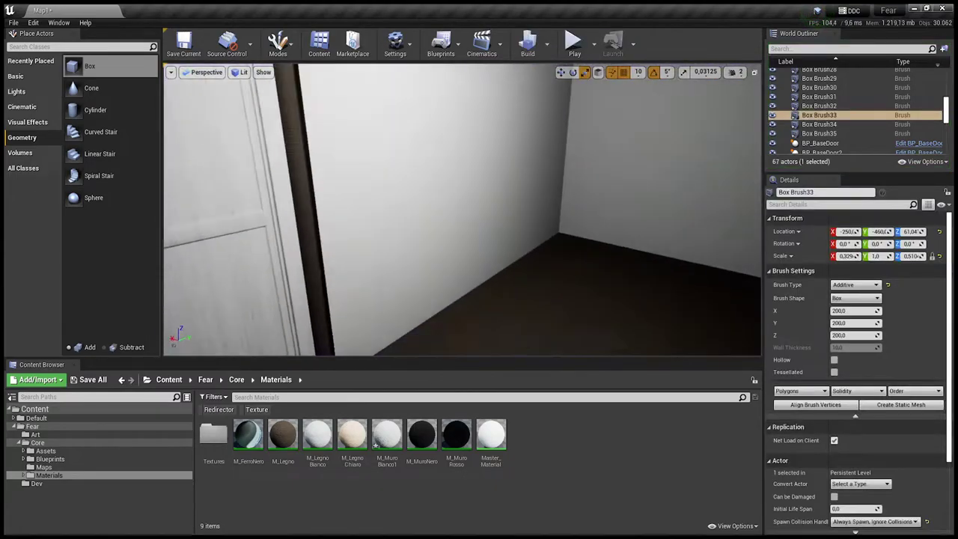
# Step: Change the box's top-face material and clear the materials from its right and front faces
pyautogui.press('f')
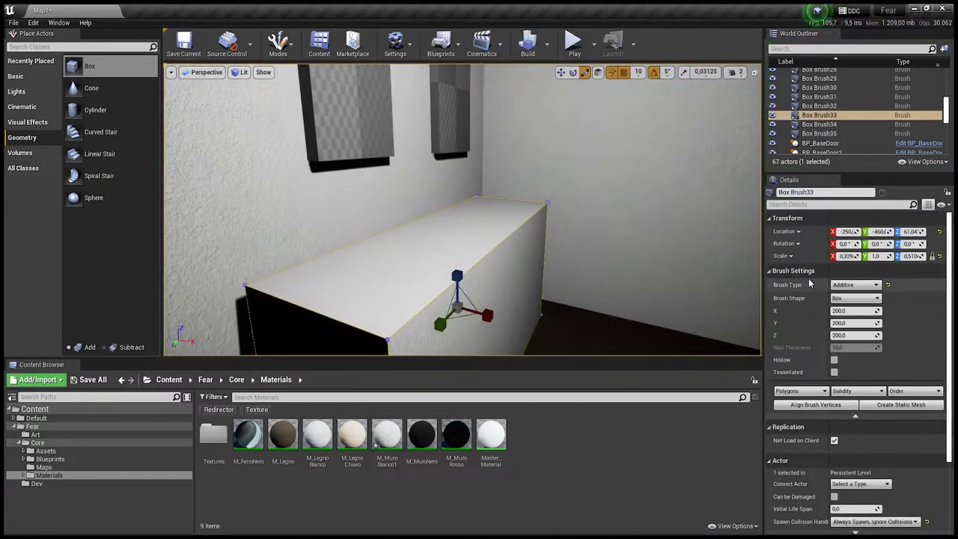
pyautogui.click(771, 218)
pyautogui.click(772, 233)
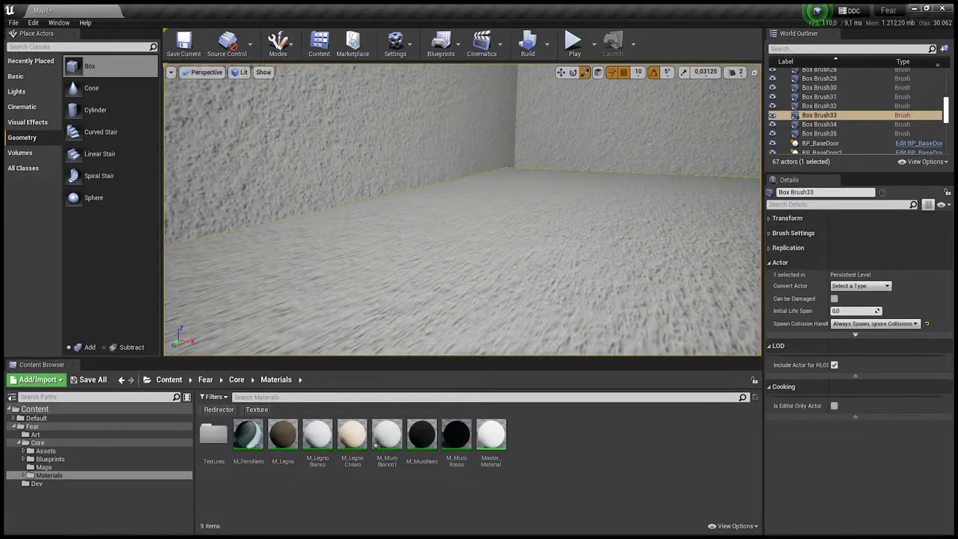
pyautogui.click(435, 228)
pyautogui.click(874, 260)
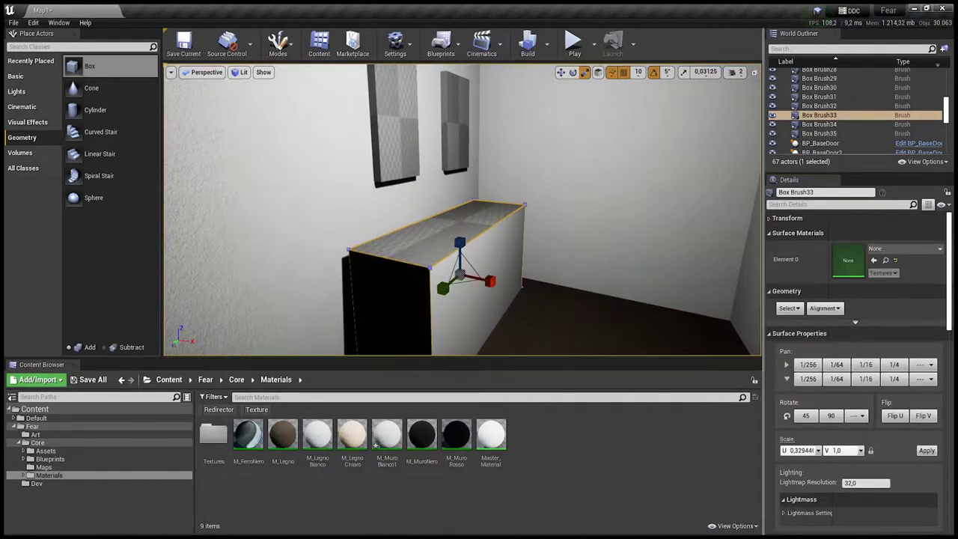
pyautogui.click(896, 260)
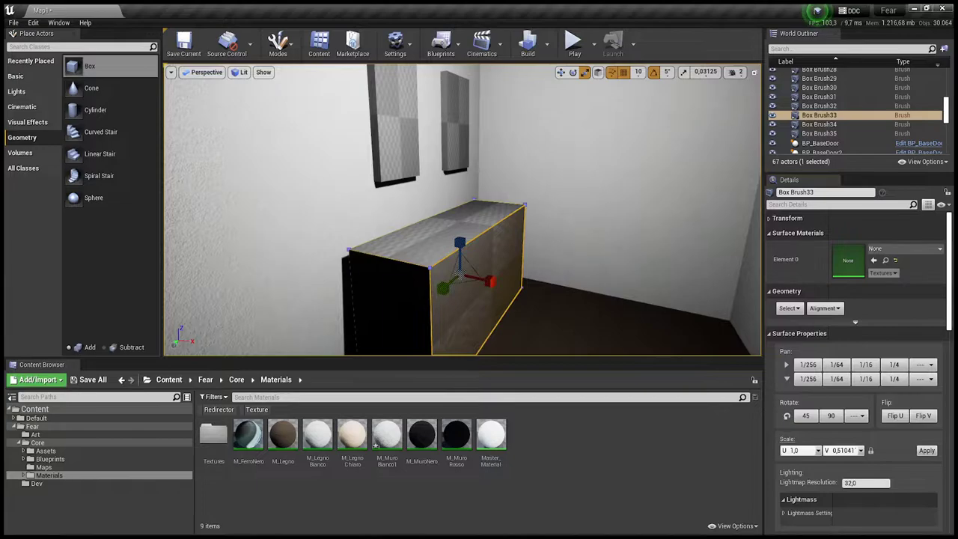
pyautogui.click(389, 300)
pyautogui.click(896, 260)
# Step: Turn toward the room corner and drag a new Box brush into it
pyautogui.moveTo(713, 262); pyautogui.dragTo(672, 269, button='right')
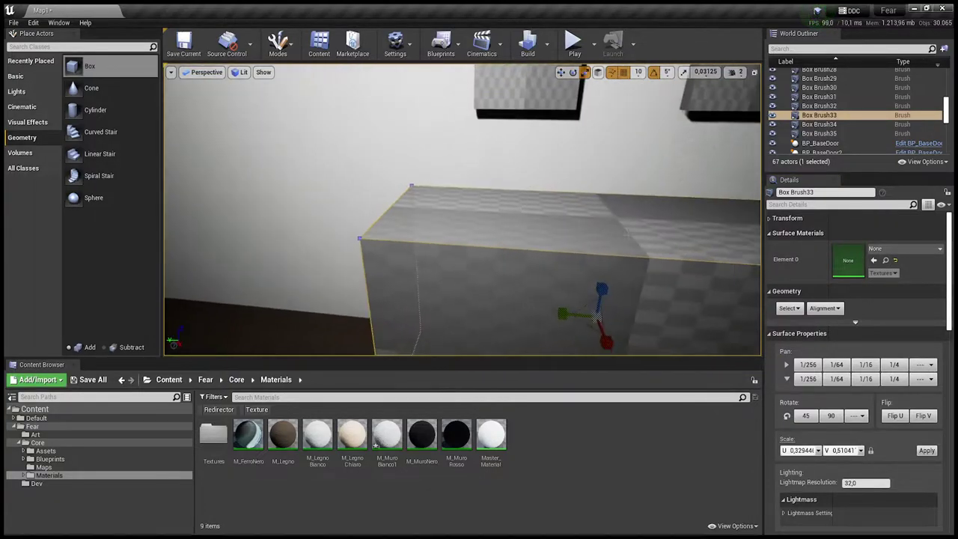
pyautogui.moveTo(352, 342); pyautogui.dragTo(359, 337, button='right')
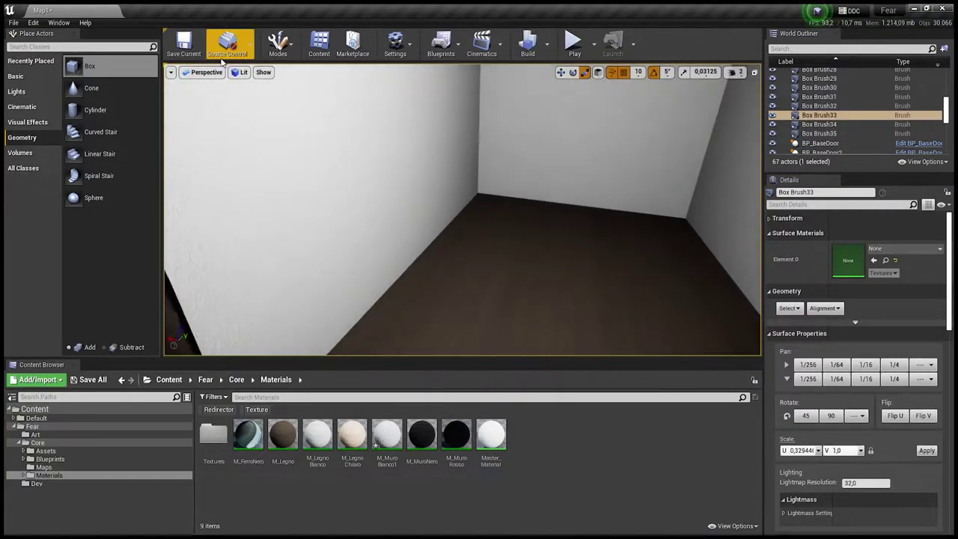
pyautogui.moveTo(89, 66); pyautogui.dragTo(385, 231)
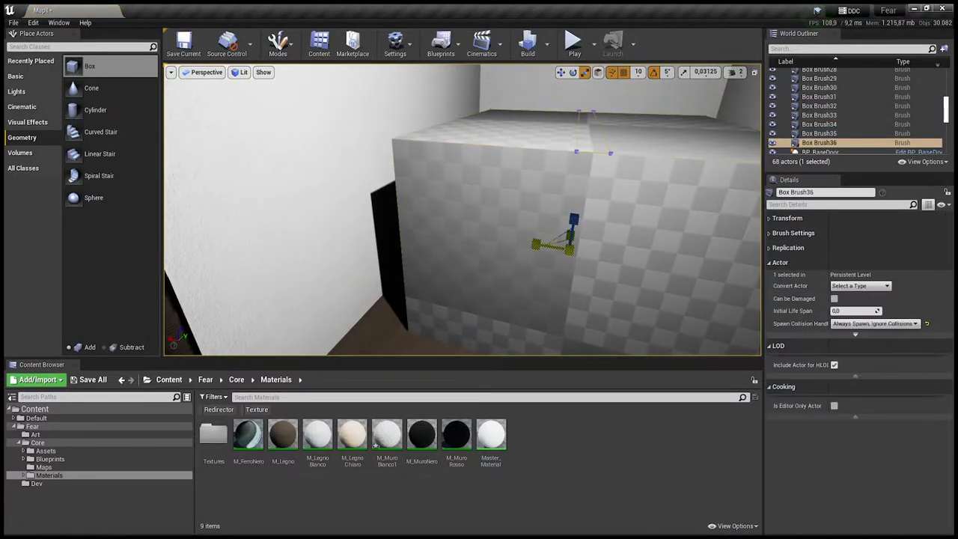
# Step: Stretch the new brush into a narrow column flush against the left wall
pyautogui.moveTo(536, 244); pyautogui.dragTo(536, 187)
pyautogui.moveTo(536, 245); pyautogui.dragTo(378, 217)
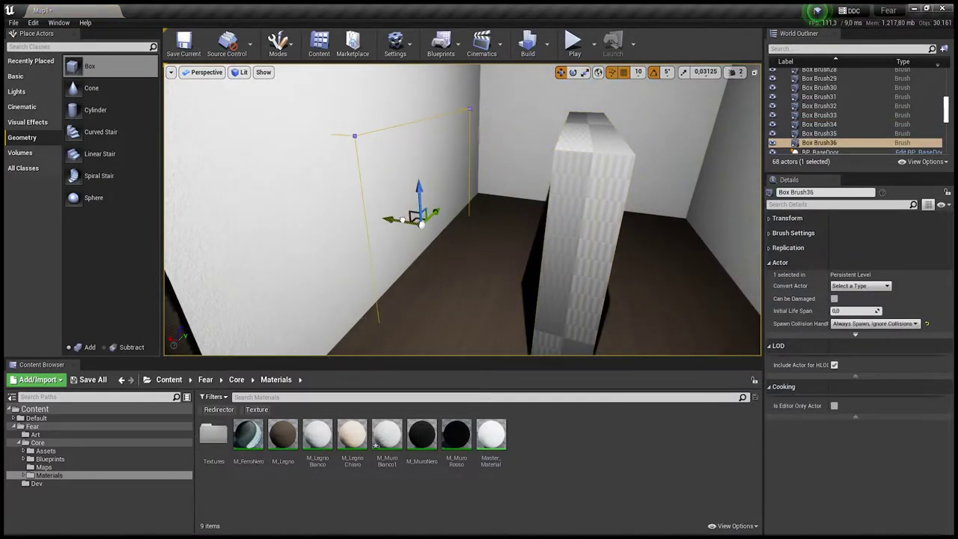
pyautogui.moveTo(378, 217); pyautogui.dragTo(539, 187, button='right')
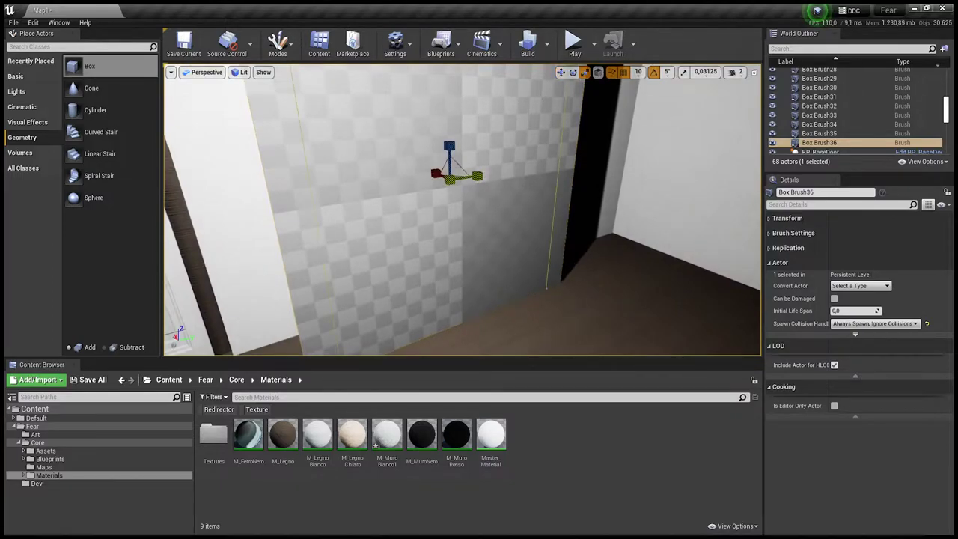
pyautogui.moveTo(539, 188); pyautogui.dragTo(574, 95, button='right')
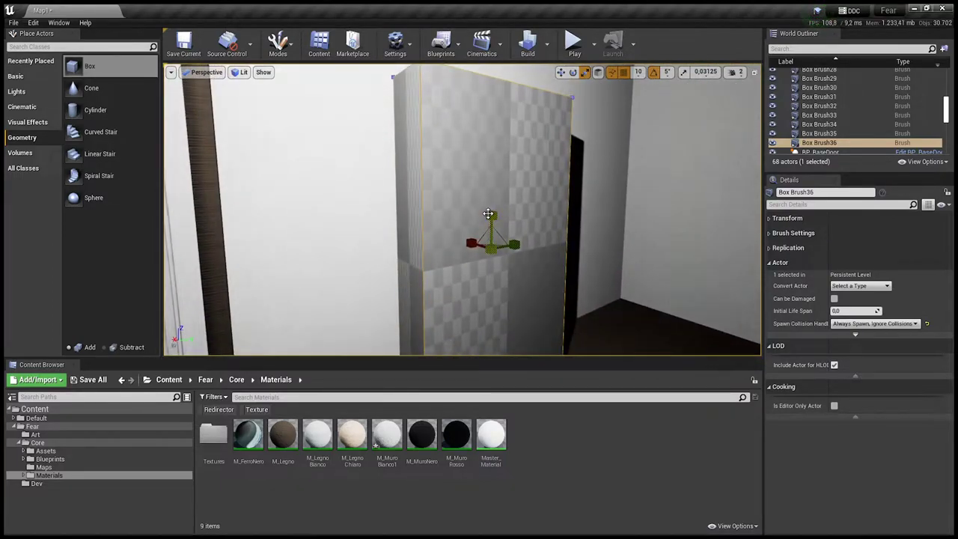
pyautogui.moveTo(488, 215)
pyautogui.mouseDown(button='right')
pyautogui.moveTo(502, 209)
pyautogui.moveTo(295, 164)
pyautogui.mouseUp(button='right')
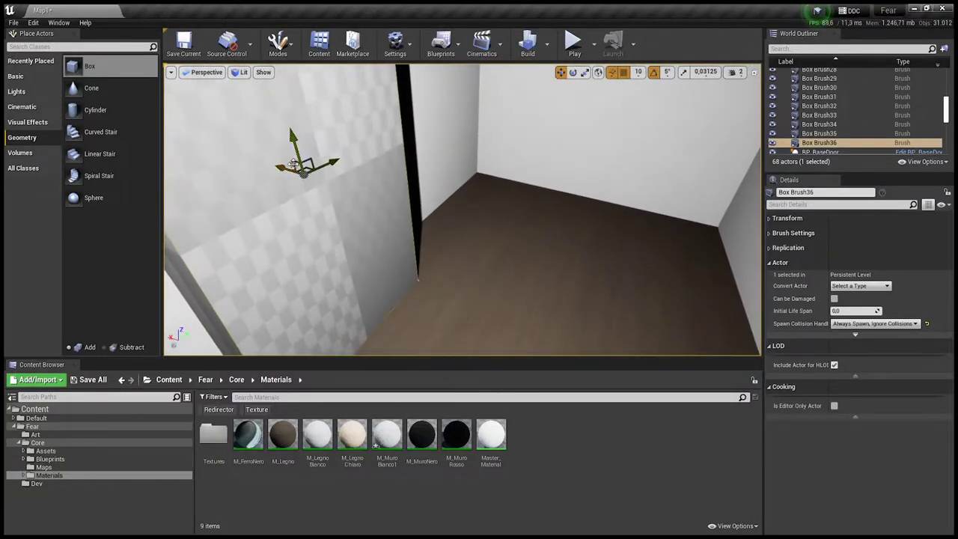
# Step: Add another Box brush and stretch it into a tall pillar reaching the floor
pyautogui.keyDown('alt'); pyautogui.moveTo(294, 164); pyautogui.dragTo(375, 195); pyautogui.keyUp('alt')
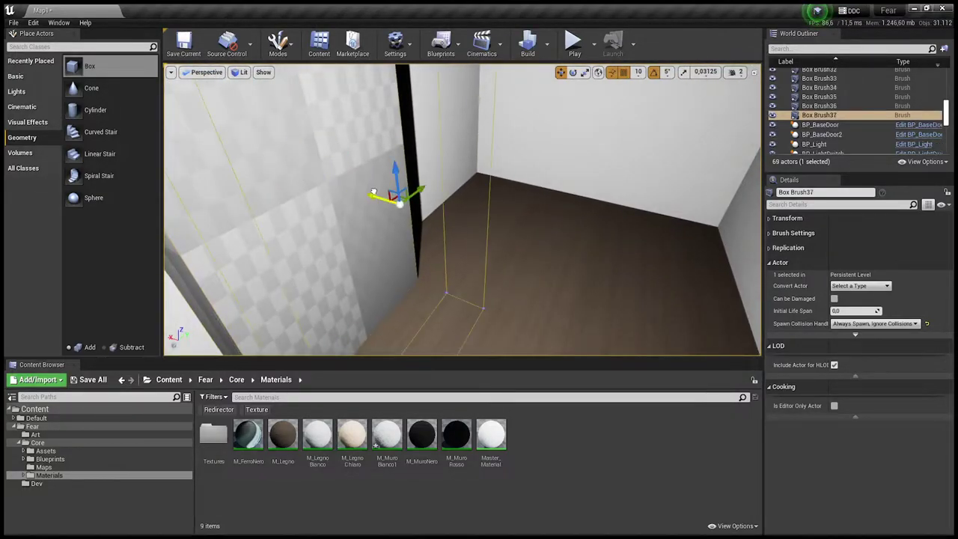
pyautogui.press('f')
pyautogui.keyDown('alt'); pyautogui.moveTo(444, 186); pyautogui.dragTo(536, 130); pyautogui.keyUp('alt')
pyautogui.hotkey('ctrl', 'z')
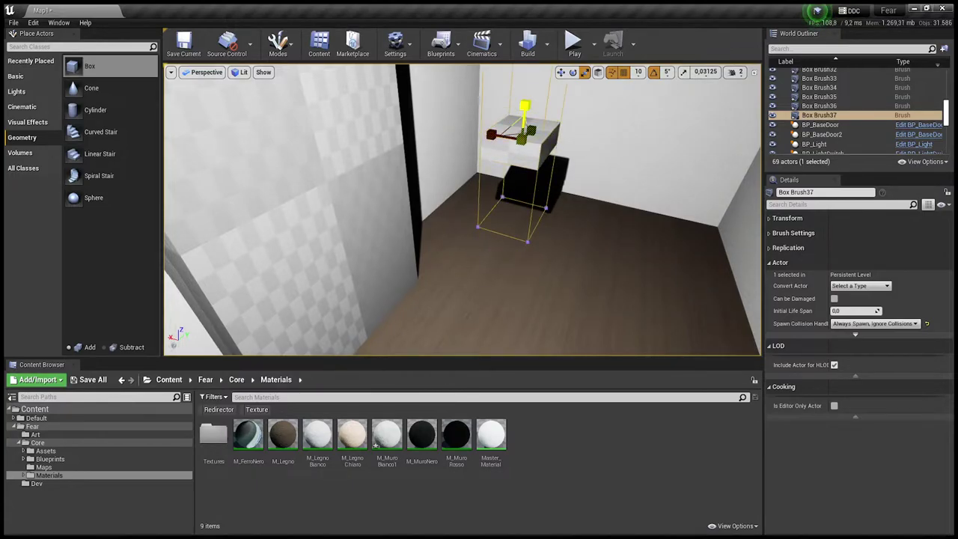
pyautogui.moveTo(525, 108); pyautogui.dragTo(526, 116)
pyautogui.scroll(1, 526, 116)
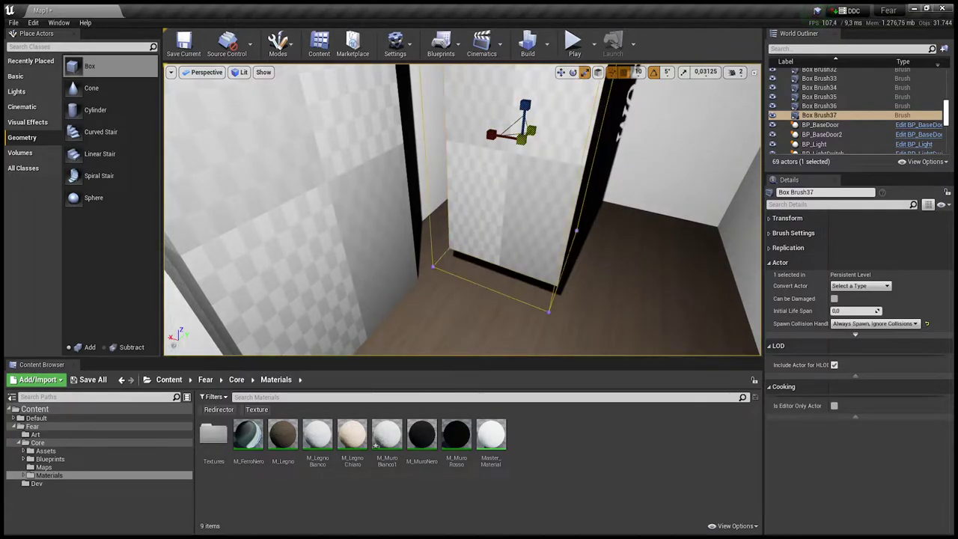
pyautogui.scroll(1, 526, 116)
pyautogui.scroll(2, 526, 116)
# Step: Position the pillar along the wall and Alt-drag a copy to the right
pyautogui.moveTo(526, 116); pyautogui.dragTo(507, 167, button='right')
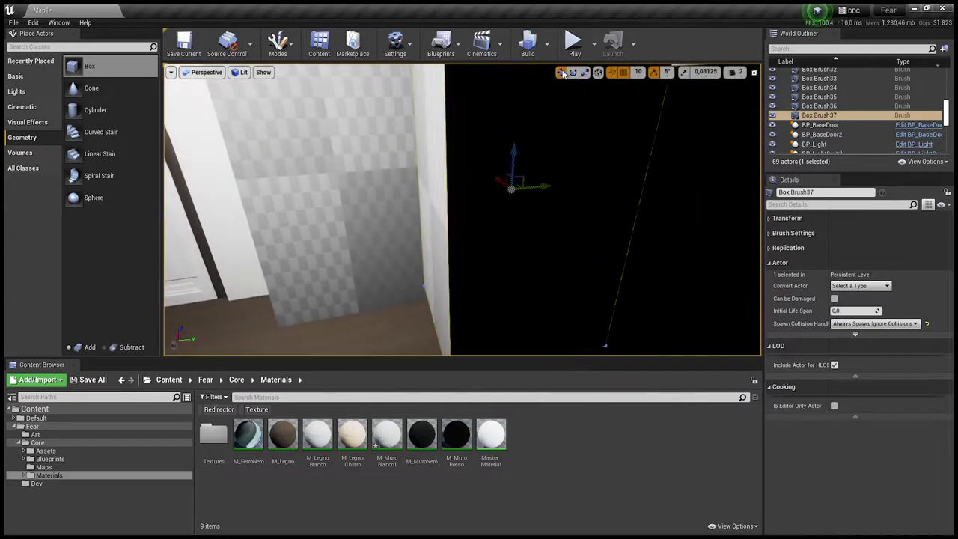
pyautogui.moveTo(507, 167); pyautogui.dragTo(720, 161)
pyautogui.moveTo(720, 161); pyautogui.dragTo(674, 172, button='right')
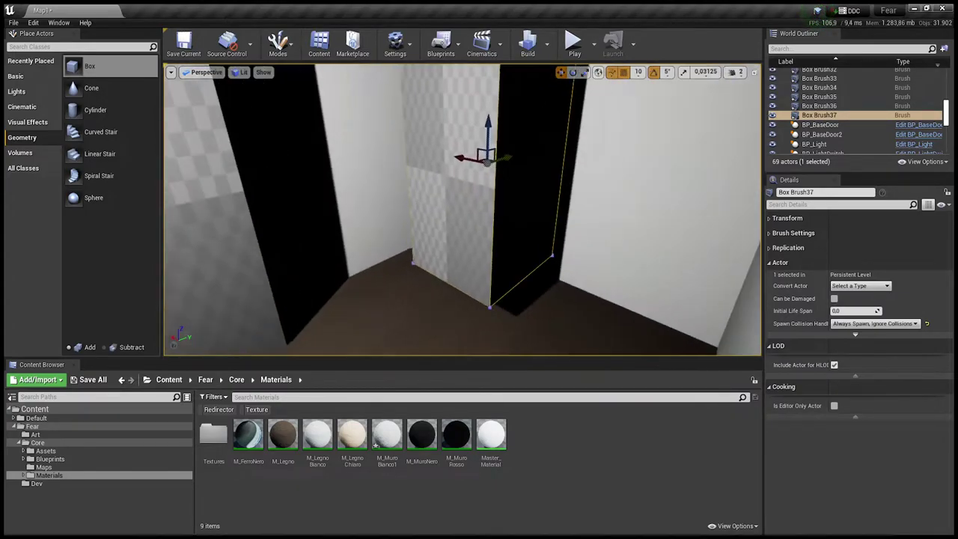
pyautogui.moveTo(475, 206); pyautogui.dragTo(521, 149)
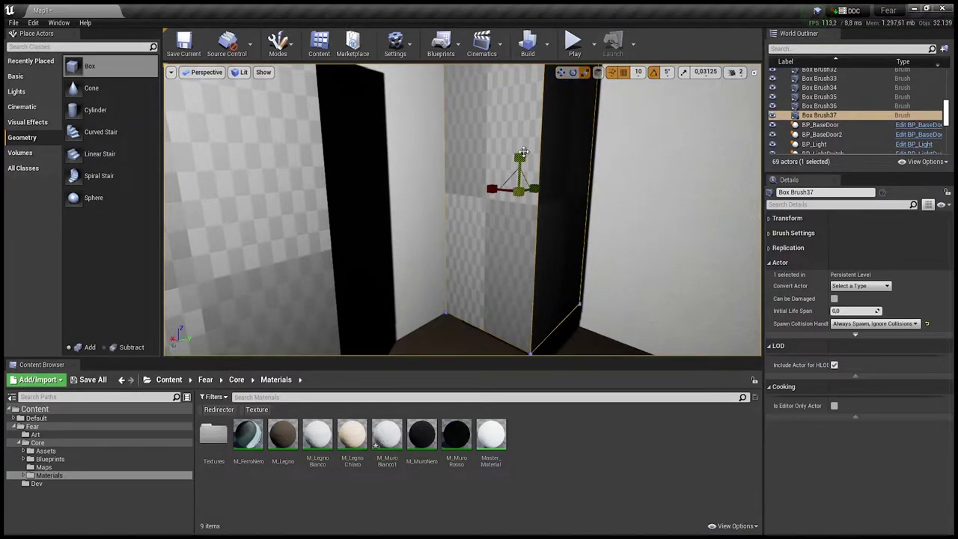
pyautogui.moveTo(522, 153); pyautogui.dragTo(558, 68, button='right')
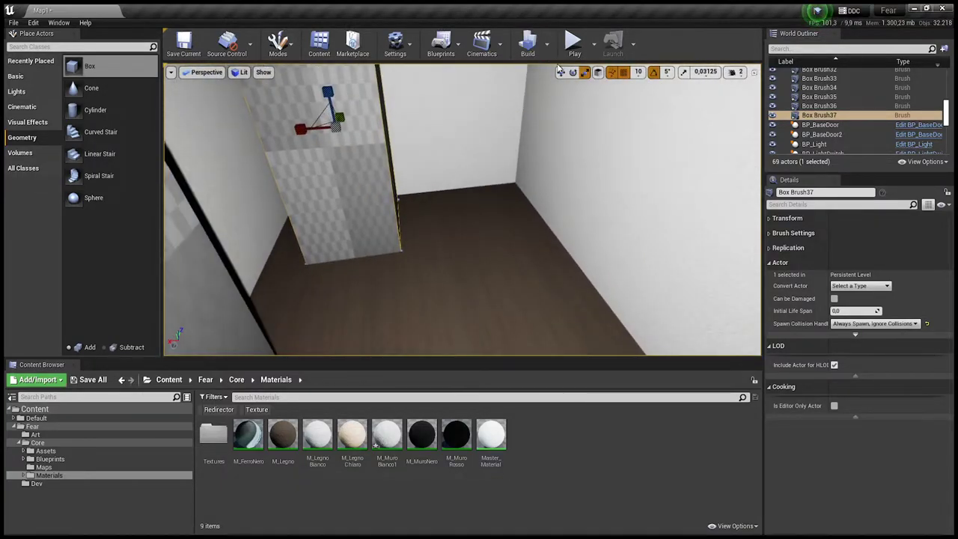
pyautogui.keyDown('alt'); pyautogui.moveTo(324, 124); pyautogui.dragTo(470, 113); pyautogui.keyUp('alt')
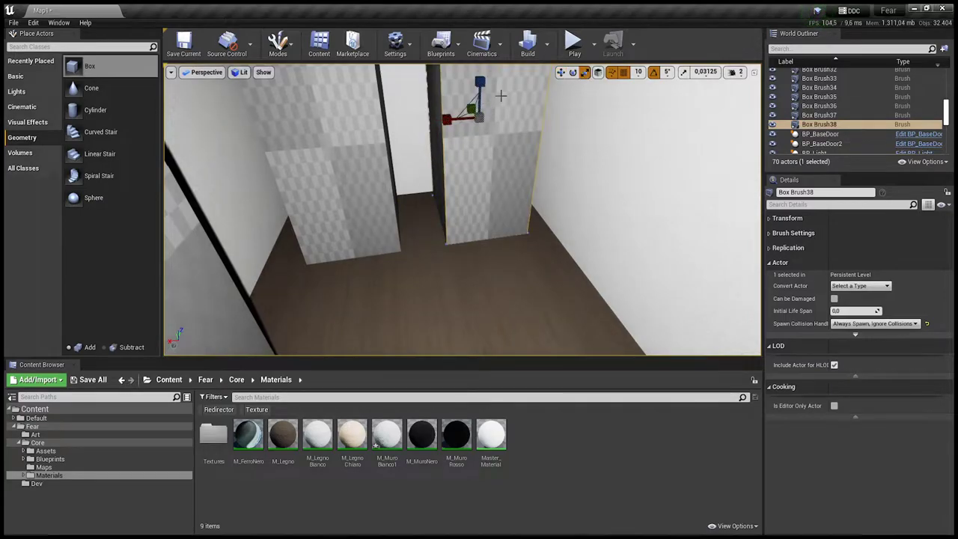
# Step: Reshape the copied panel into a cube and drop it onto the floor with End
pyautogui.moveTo(480, 81); pyautogui.dragTo(439, 84)
pyautogui.moveTo(472, 112); pyautogui.dragTo(464, 108)
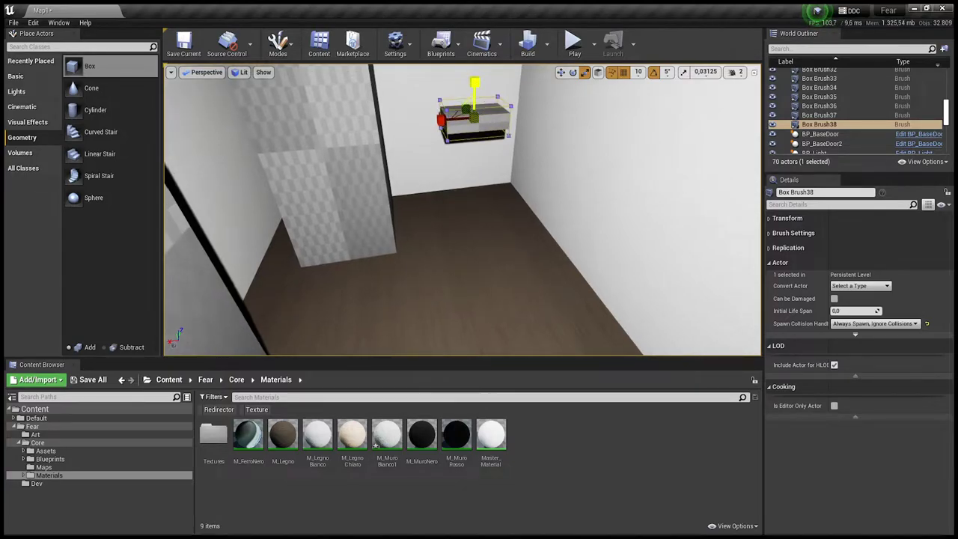
pyautogui.press('End')
pyautogui.press('f')
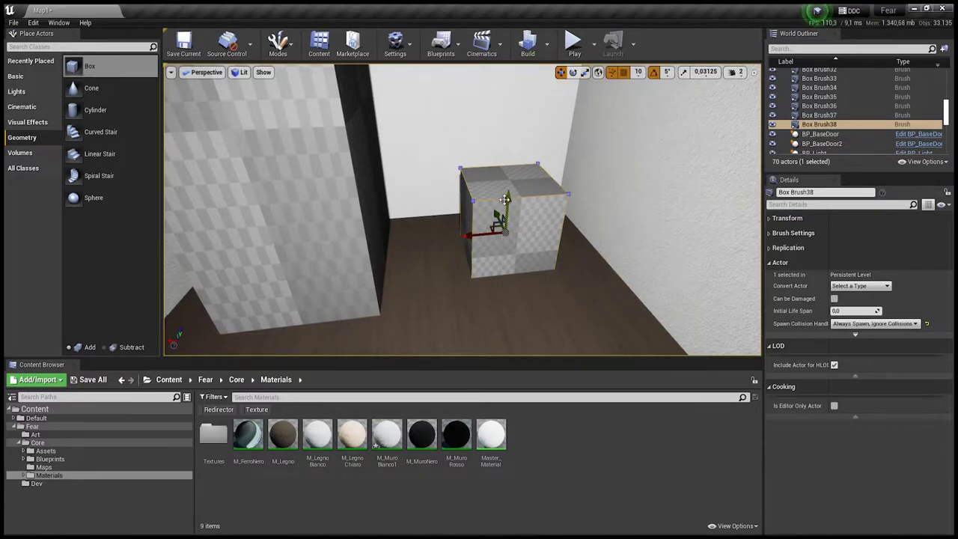
pyautogui.moveTo(505, 200); pyautogui.dragTo(532, 161)
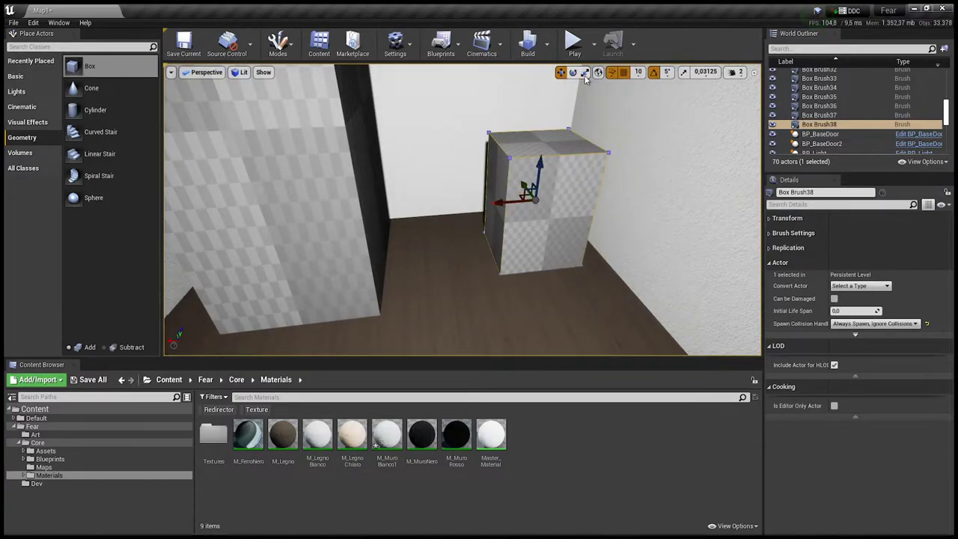
pyautogui.moveTo(539, 170); pyautogui.dragTo(528, 225)
pyautogui.press('w')
pyautogui.press('f')
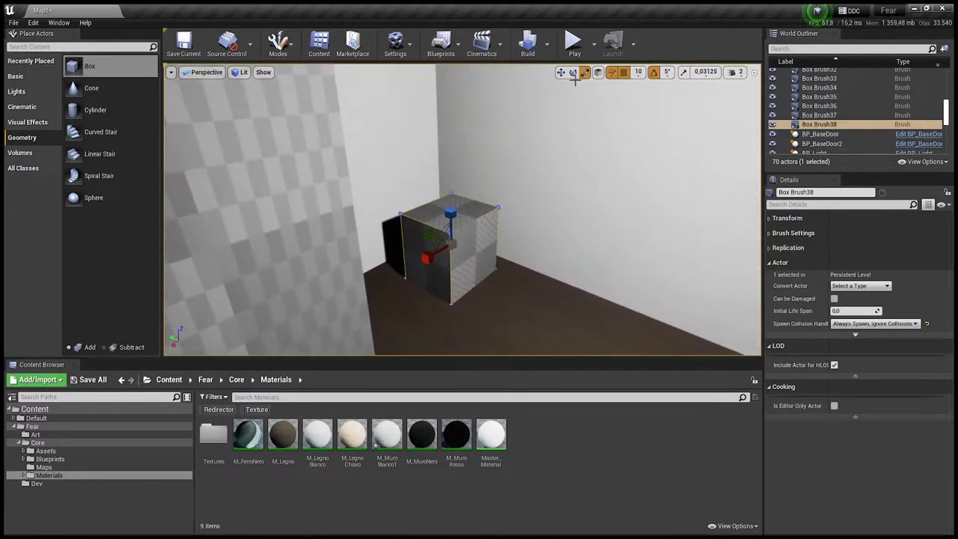
# Step: Duplicate the cube to the right and nudge the first cube into position
pyautogui.keyDown('alt'); pyautogui.moveTo(429, 234); pyautogui.dragTo(549, 272); pyautogui.keyUp('alt')
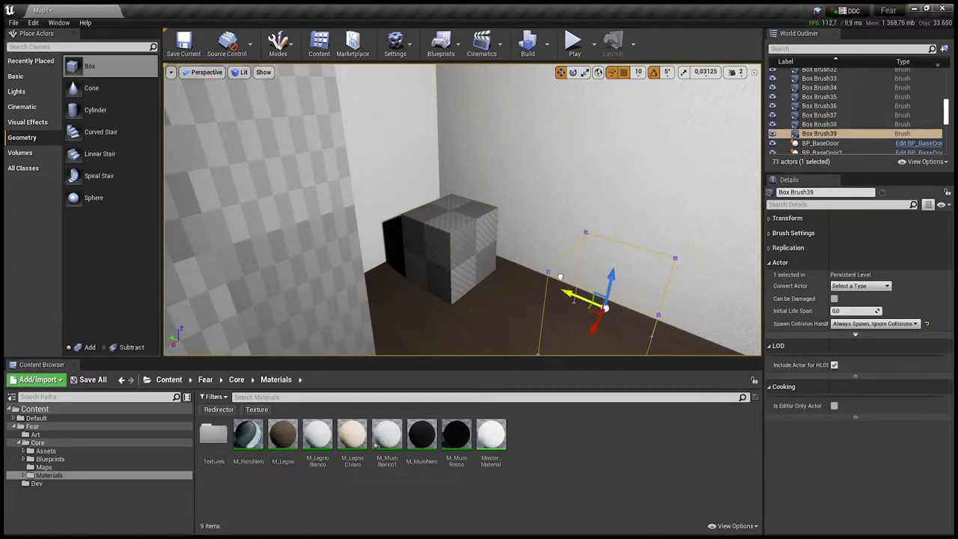
pyautogui.moveTo(548, 272); pyautogui.dragTo(524, 255, button='right')
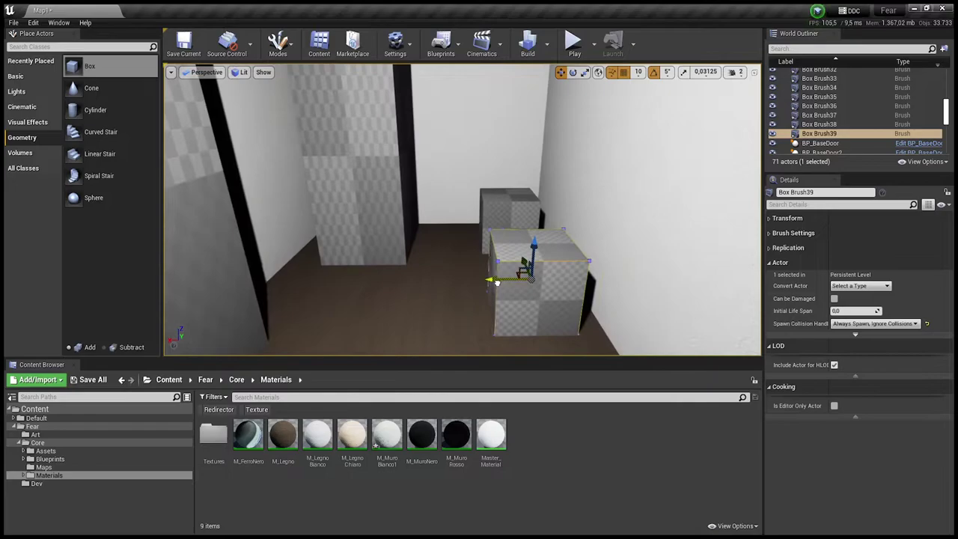
pyautogui.click(483, 217)
pyautogui.moveTo(493, 222); pyautogui.dragTo(544, 91)
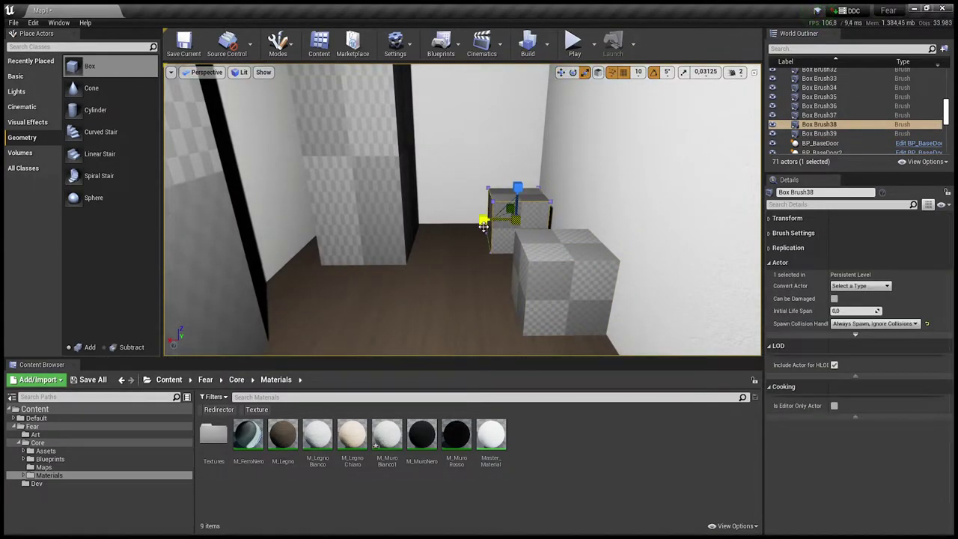
pyautogui.click(540, 280)
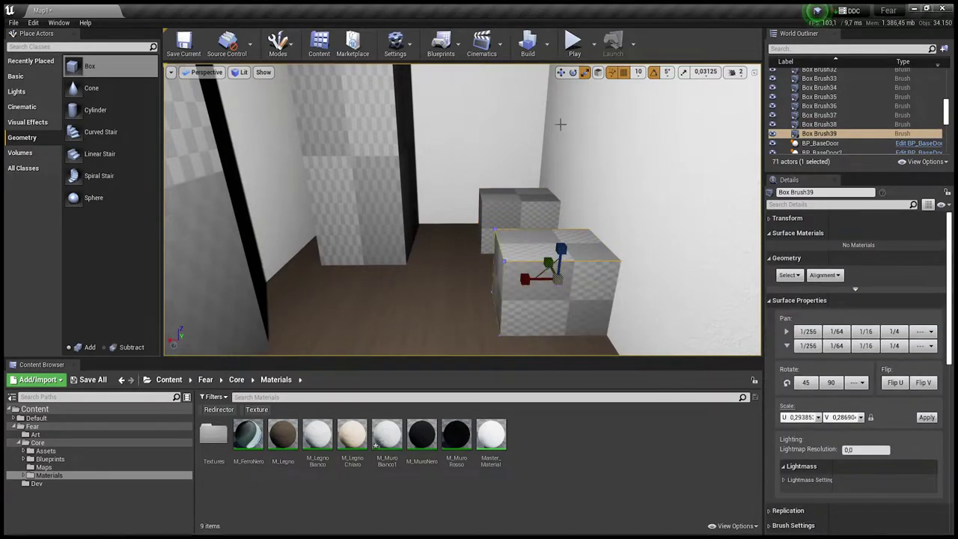
pyautogui.moveTo(493, 279)
pyautogui.keyDown('alt'); pyautogui.mouseDown()
pyautogui.moveTo(372, 268)
pyautogui.moveTo(524, 256)
pyautogui.mouseUp(); pyautogui.keyUp('alt')
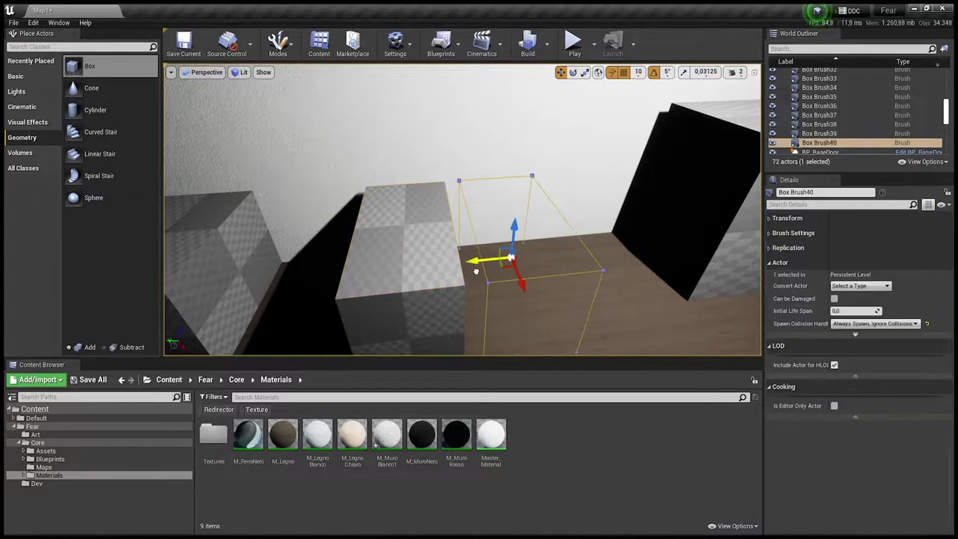
pyautogui.keyDown('alt'); pyautogui.moveTo(524, 256); pyautogui.dragTo(569, 284, button='right'); pyautogui.keyUp('alt')
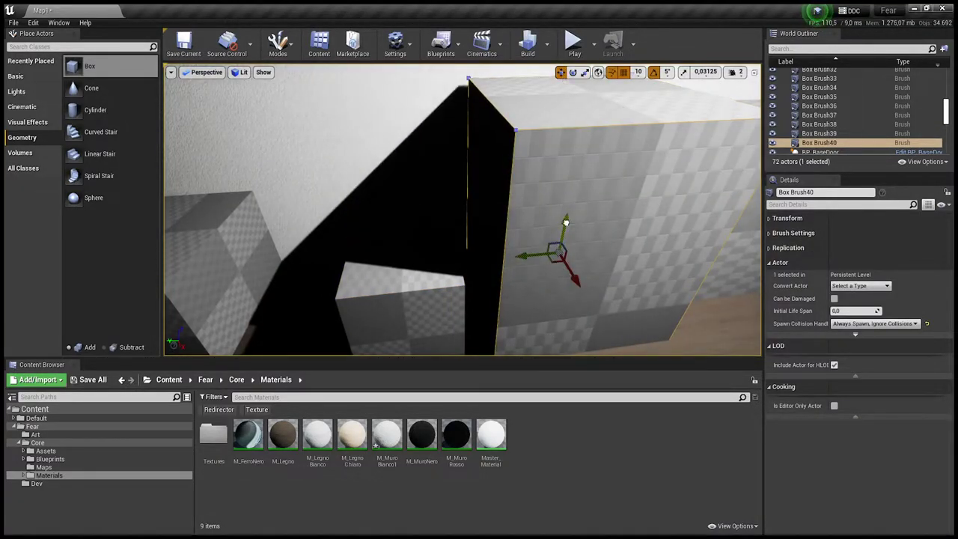
pyautogui.moveTo(566, 220)
pyautogui.keyDown('alt'); pyautogui.mouseDown()
pyautogui.moveTo(446, 216)
pyautogui.moveTo(529, 215)
pyautogui.mouseUp(); pyautogui.keyUp('alt')
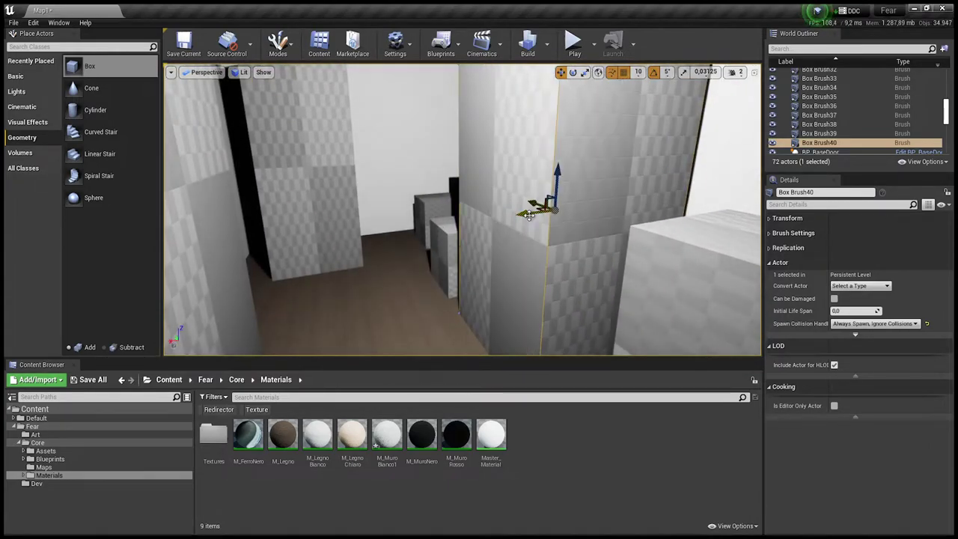
pyautogui.moveTo(516, 220); pyautogui.dragTo(318, 228, button='right')
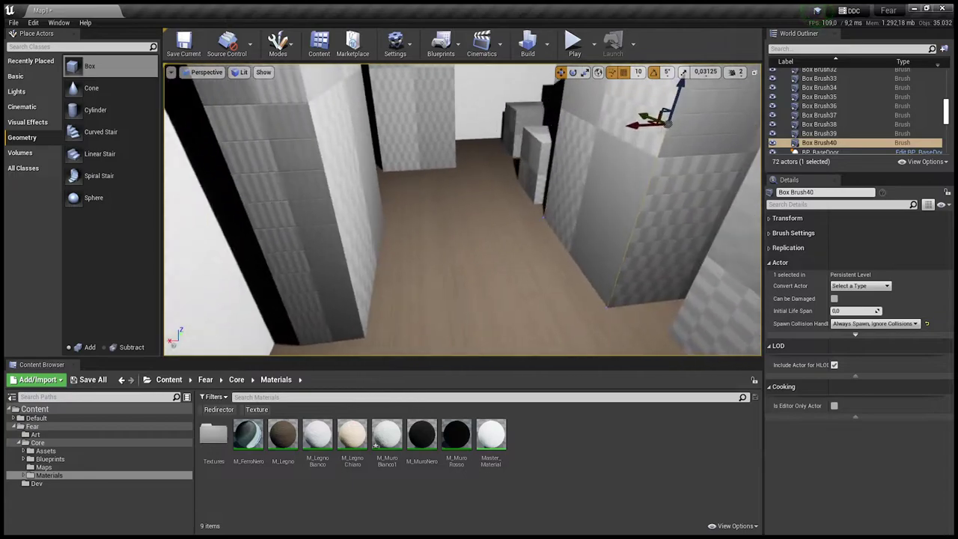
# Step: Alt-drag a copy of the corridor-end cube to the left
pyautogui.click(318, 229)
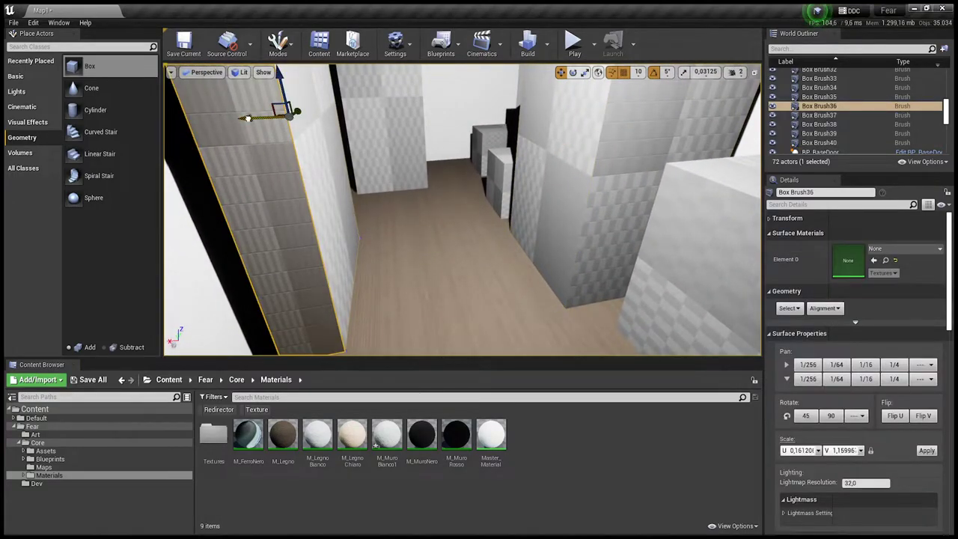
pyautogui.moveTo(248, 118)
pyautogui.mouseDown(button='right')
pyautogui.moveTo(368, 135)
pyautogui.moveTo(343, 152)
pyautogui.moveTo(506, 174)
pyautogui.moveTo(494, 176)
pyautogui.mouseUp(button='right')
pyautogui.click(367, 135)
pyautogui.click(506, 174)
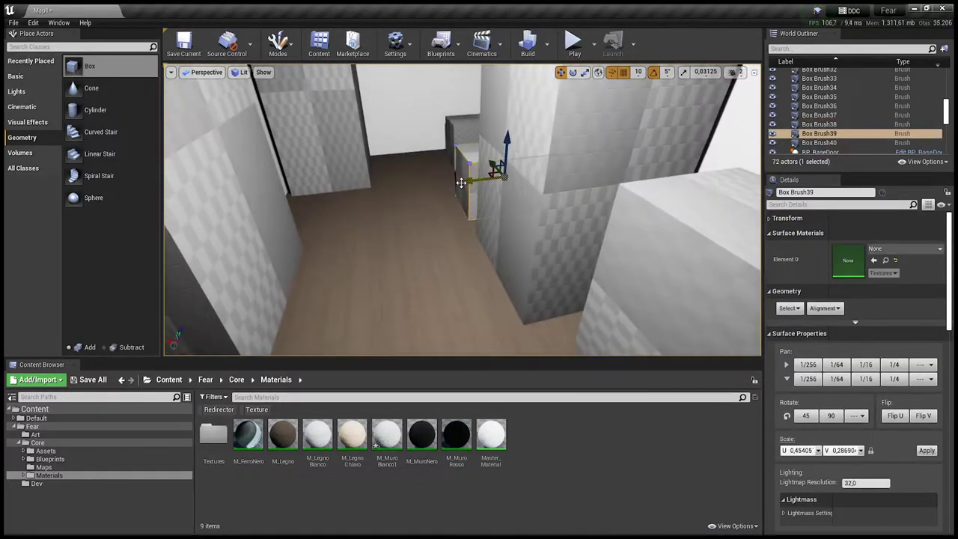
pyautogui.keyDown('alt'); pyautogui.moveTo(461, 178); pyautogui.dragTo(348, 195); pyautogui.keyUp('alt')
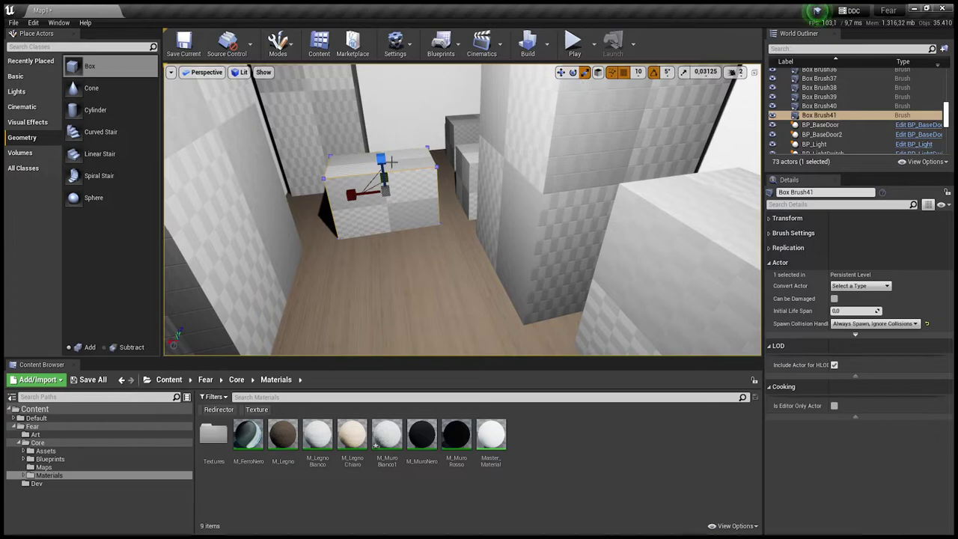
# Step: Flatten Box Brush41 into a wide, low slab resting on the floor
pyautogui.moveTo(381, 159); pyautogui.dragTo(449, 127)
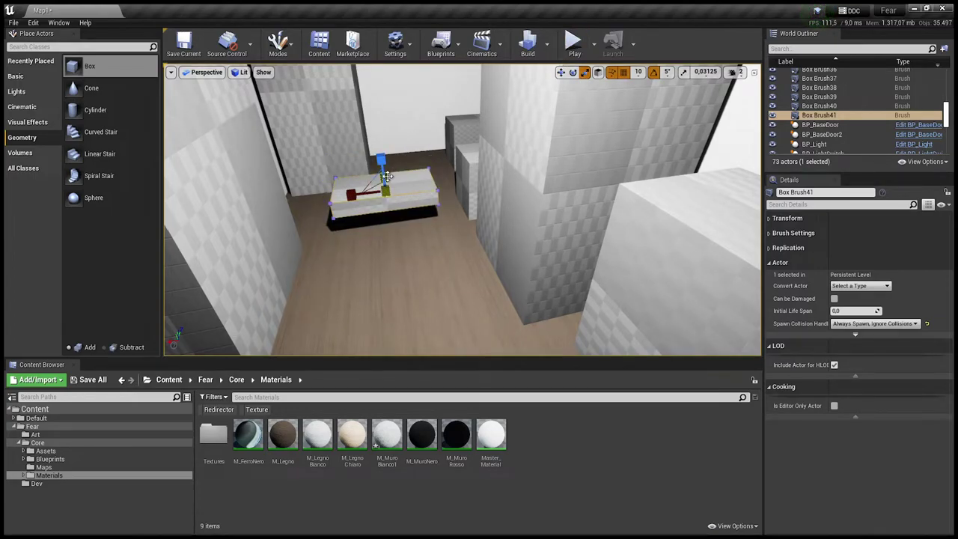
pyautogui.moveTo(386, 177)
pyautogui.mouseDown()
pyautogui.moveTo(386, 161)
pyautogui.moveTo(378, 176)
pyautogui.mouseUp()
pyautogui.moveTo(378, 176)
pyautogui.mouseDown(button='right')
pyautogui.moveTo(404, 225)
pyautogui.moveTo(408, 217)
pyautogui.mouseUp(button='right')
pyautogui.moveTo(318, 330)
pyautogui.mouseDown(button='right')
pyautogui.moveTo(368, 283)
pyautogui.moveTo(584, 169)
pyautogui.mouseUp(button='right')
# Step: Duplicate the corridor wall brush, rotate the copy 90°, and move it into place
pyautogui.click(584, 169)
pyautogui.keyDown('alt'); pyautogui.moveTo(622, 176); pyautogui.dragTo(500, 171); pyautogui.keyUp('alt')
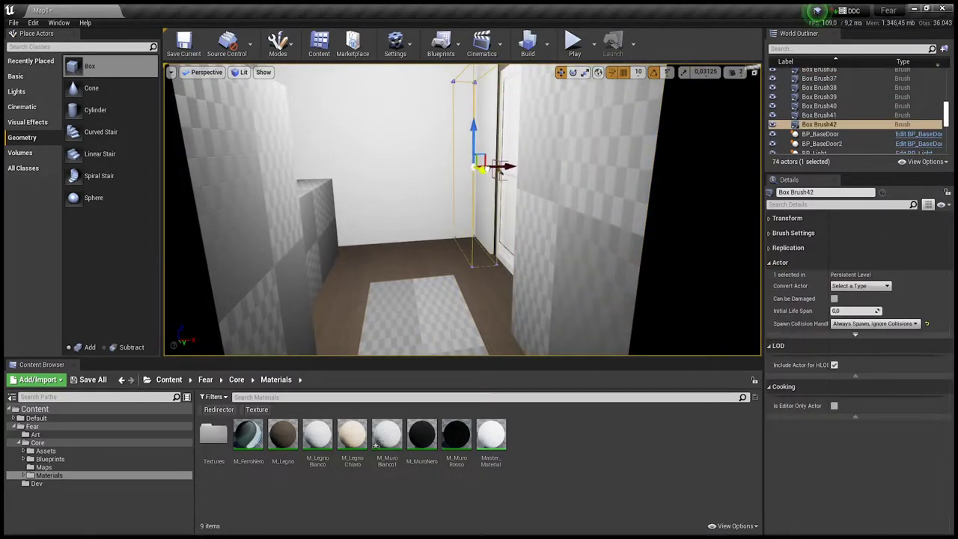
pyautogui.press('e')
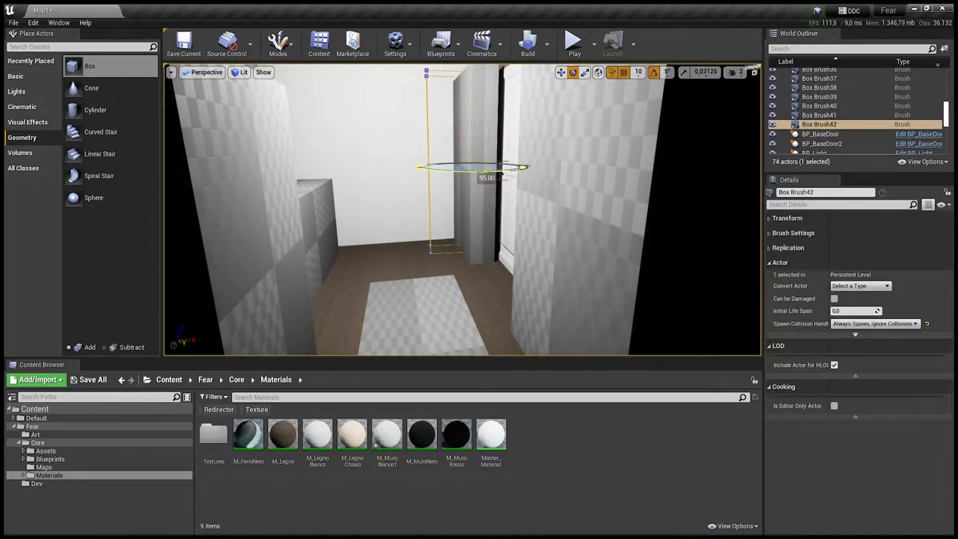
pyautogui.moveTo(467, 176); pyautogui.dragTo(499, 170)
pyautogui.click(560, 72)
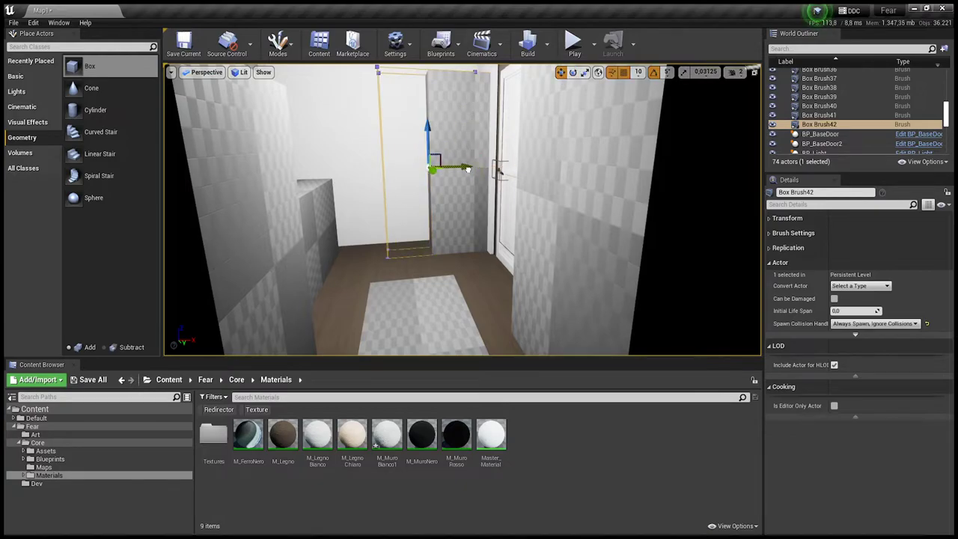
pyautogui.moveTo(524, 187)
pyautogui.mouseDown(button='right')
pyautogui.moveTo(514, 201)
pyautogui.moveTo(524, 196)
pyautogui.moveTo(516, 187)
pyautogui.mouseUp(button='right')
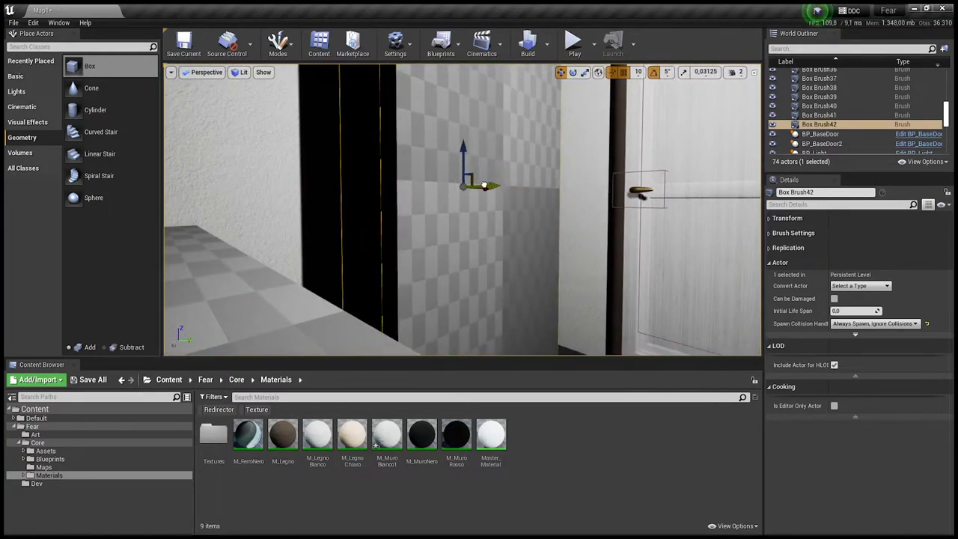
# Step: Lower the top of the tall Box Brush40
pyautogui.moveTo(450, 186)
pyautogui.mouseDown(button='right')
pyautogui.moveTo(457, 180)
pyautogui.moveTo(498, 232)
pyautogui.mouseUp(button='right')
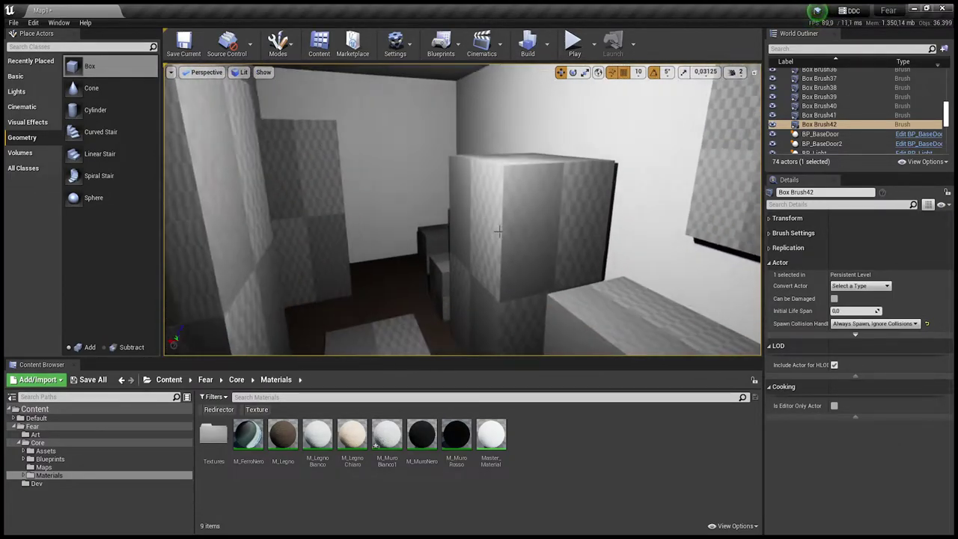
pyautogui.click(514, 260)
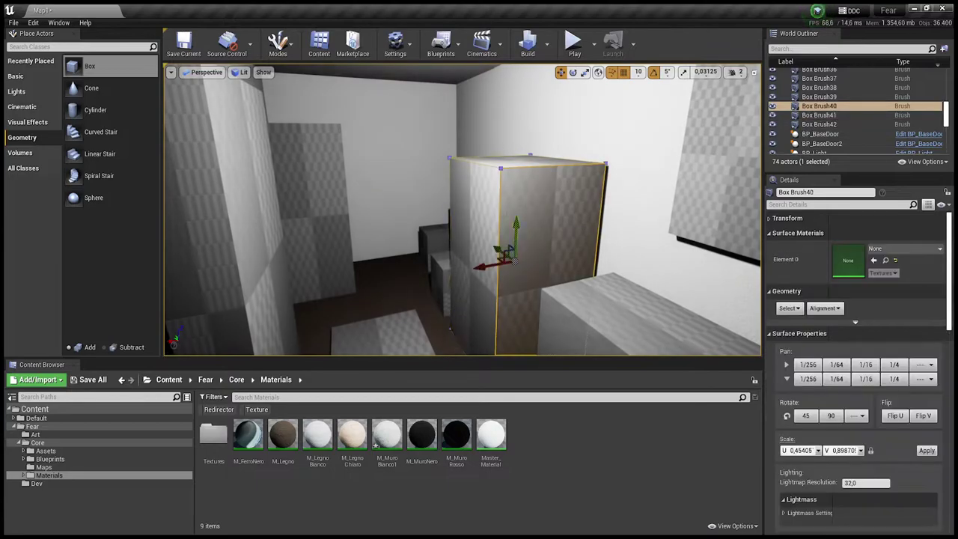
pyautogui.click(516, 236)
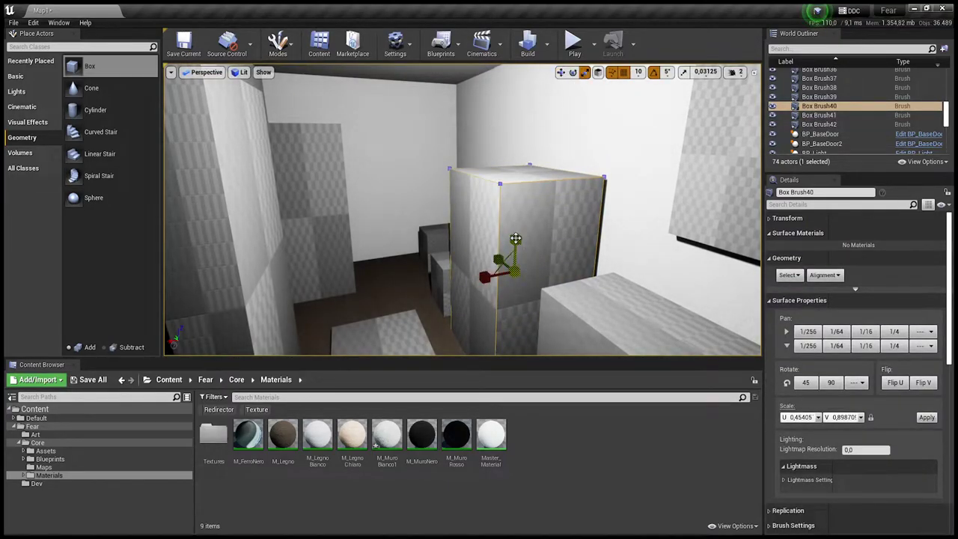
pyautogui.moveTo(515, 238); pyautogui.dragTo(533, 200)
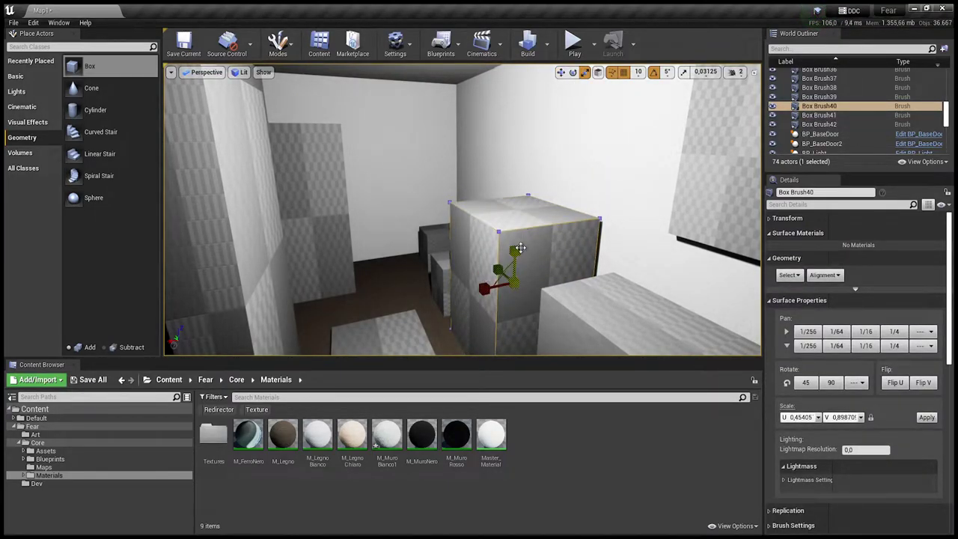
pyautogui.moveTo(519, 248); pyautogui.dragTo(521, 296)
pyautogui.click(543, 121)
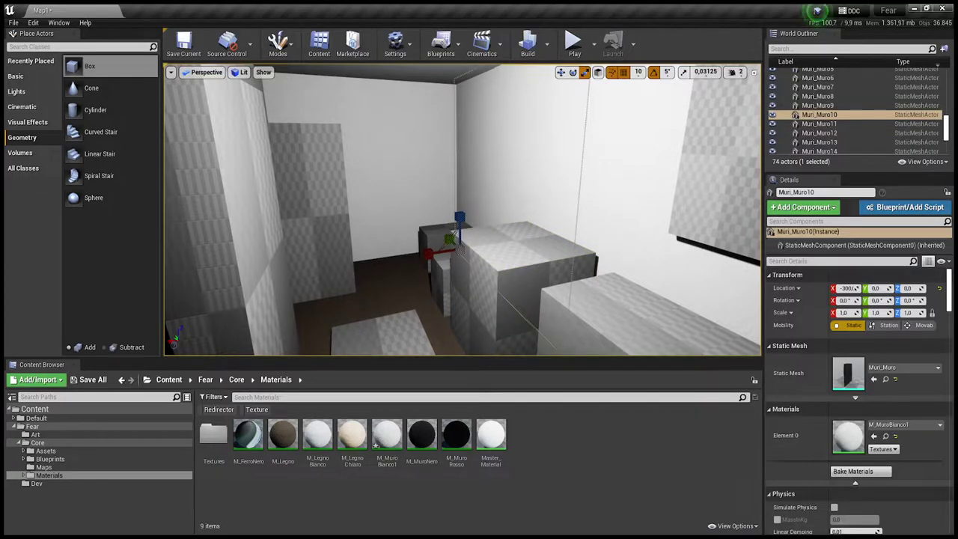
pyautogui.click(524, 241)
# Step: Widen Box Brush37 toward the wall
pyautogui.moveTo(500, 280)
pyautogui.mouseDown(button='right')
pyautogui.moveTo(479, 269)
pyautogui.moveTo(532, 248)
pyautogui.mouseUp(button='right')
pyautogui.click(502, 238)
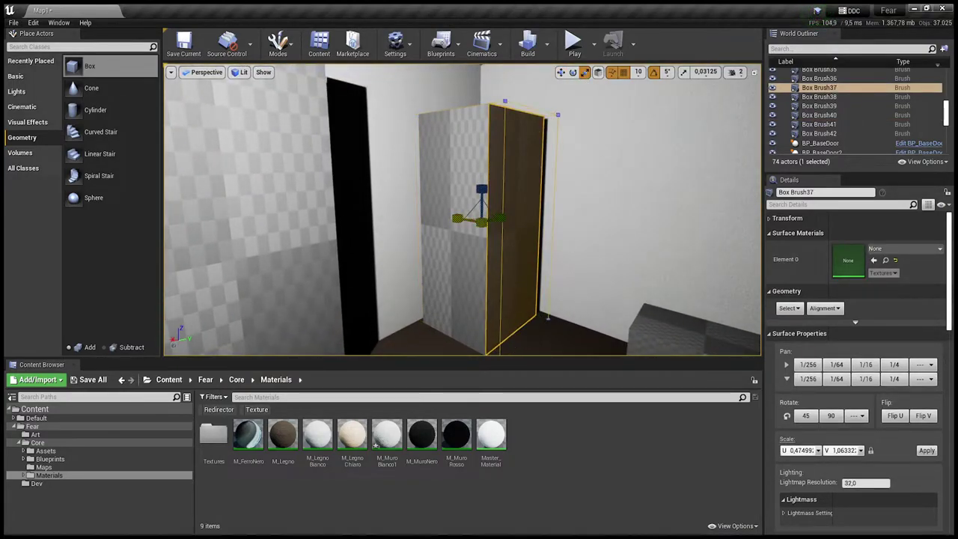
pyautogui.click(501, 219)
pyautogui.moveTo(501, 218)
pyautogui.mouseDown()
pyautogui.moveTo(502, 210)
pyautogui.moveTo(495, 221)
pyautogui.moveTo(483, 217)
pyautogui.mouseUp()
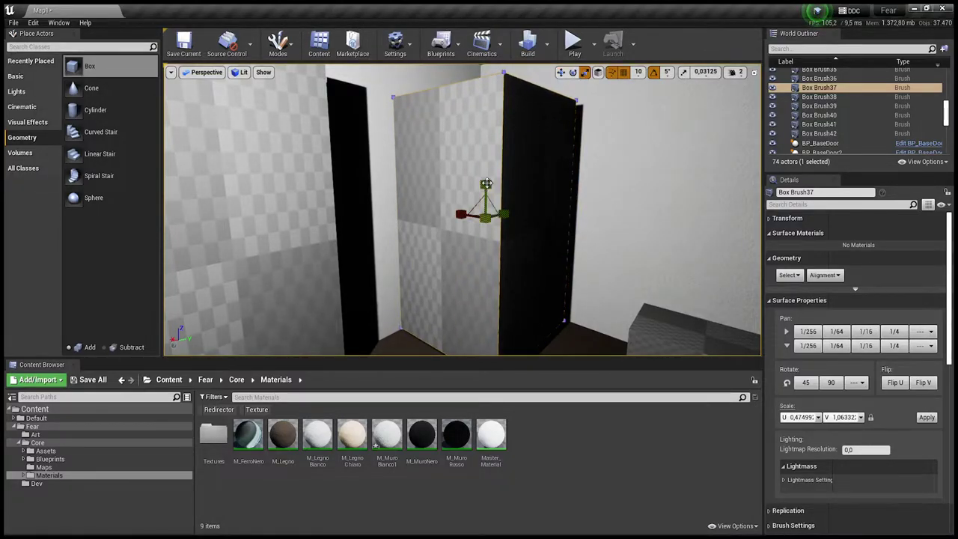
# Step: Reposition the floor slab Box Brush41
pyautogui.moveTo(486, 183)
pyautogui.mouseDown(button='right')
pyautogui.moveTo(569, 187)
pyautogui.moveTo(524, 187)
pyautogui.mouseUp(button='right')
pyautogui.click(468, 188)
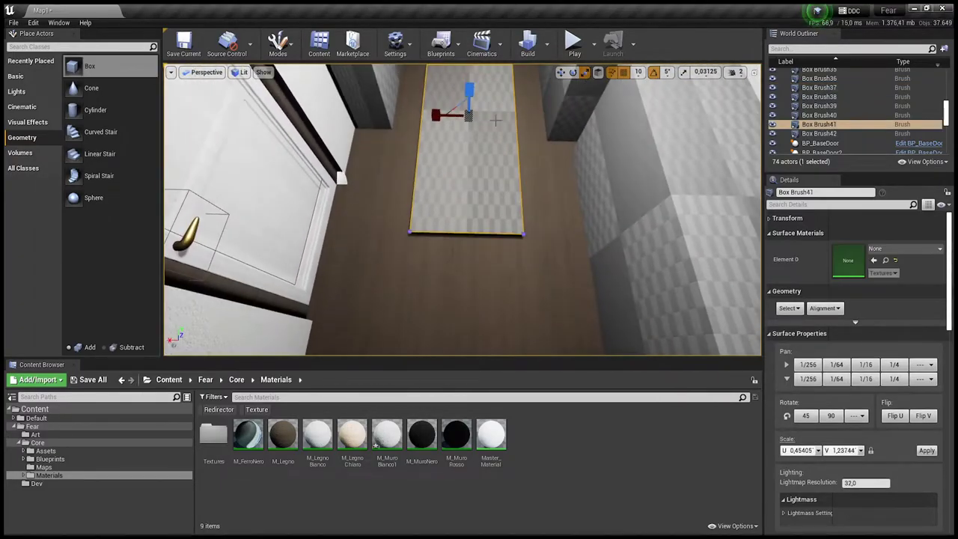
pyautogui.click(561, 73)
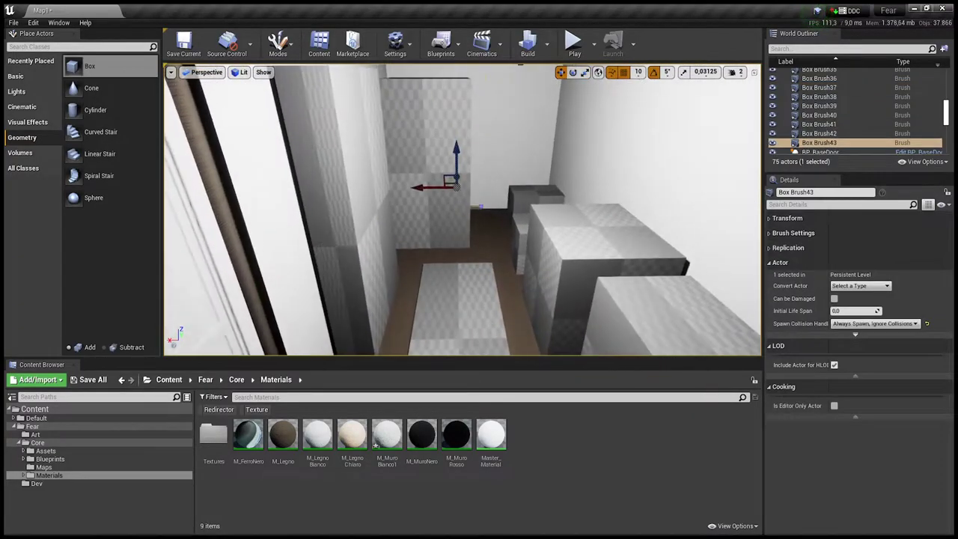
pyautogui.moveTo(524, 188)
pyautogui.mouseDown(button='right')
pyautogui.moveTo(481, 125)
pyautogui.moveTo(409, 397)
pyautogui.mouseUp(button='right')
# Step: Place BP_LightSwitch from Blueprints > Env on the wall beside the door
pyautogui.click(236, 379)
pyautogui.doubleClick(248, 436)
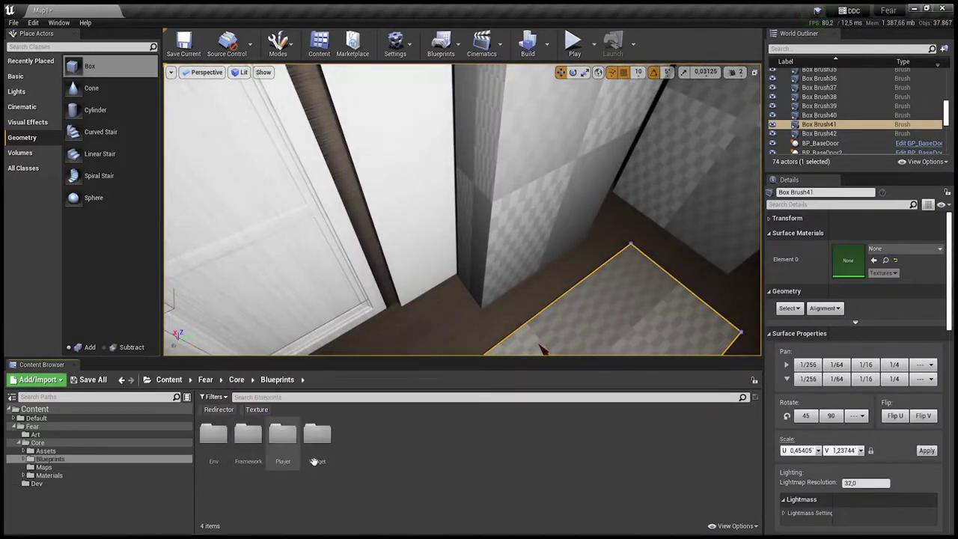
pyautogui.doubleClick(214, 436)
pyautogui.moveTo(282, 437); pyautogui.dragTo(379, 296)
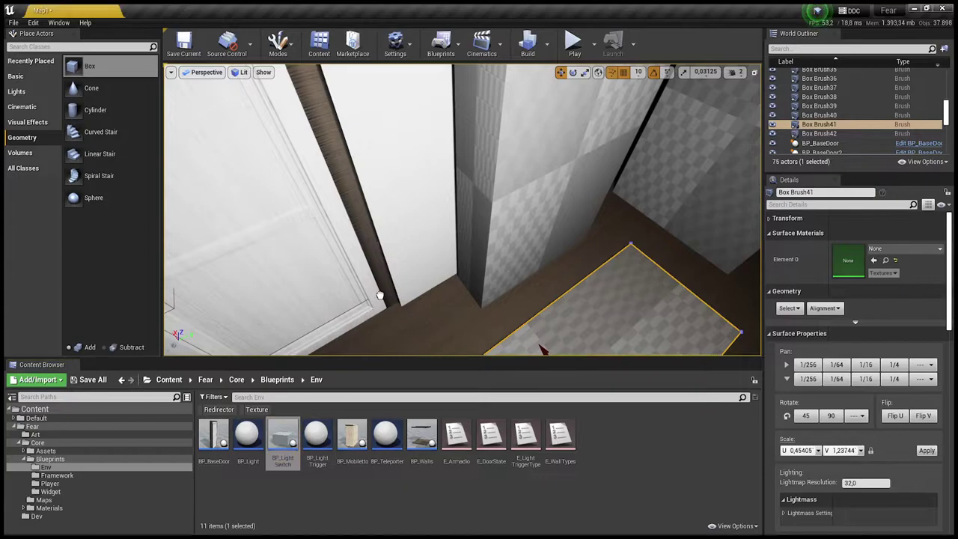
pyautogui.moveTo(402, 166); pyautogui.dragTo(402, 168)
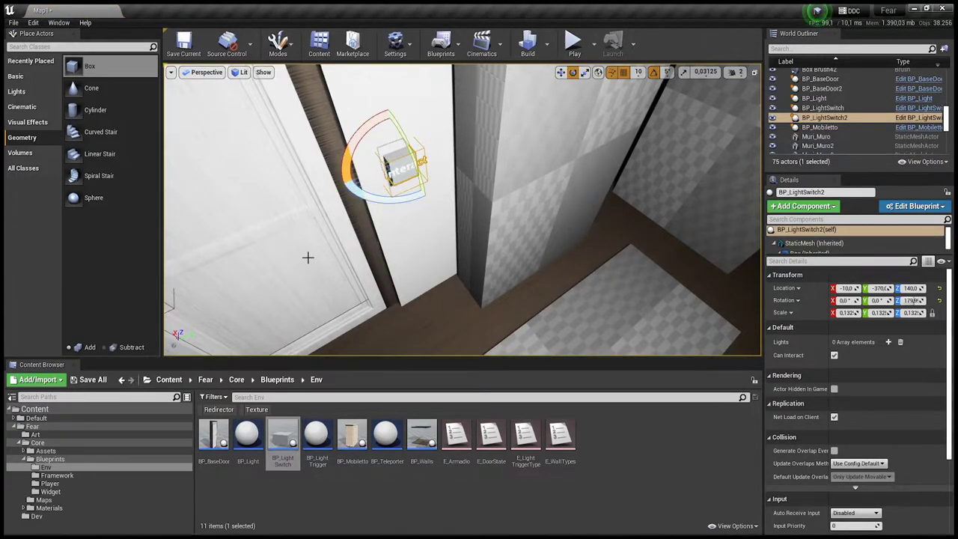
# Step: Add a BP_Light, raise it to the ceiling and centre it in the room from the top view
pyautogui.moveTo(308, 258); pyautogui.dragTo(325, 282, button='right')
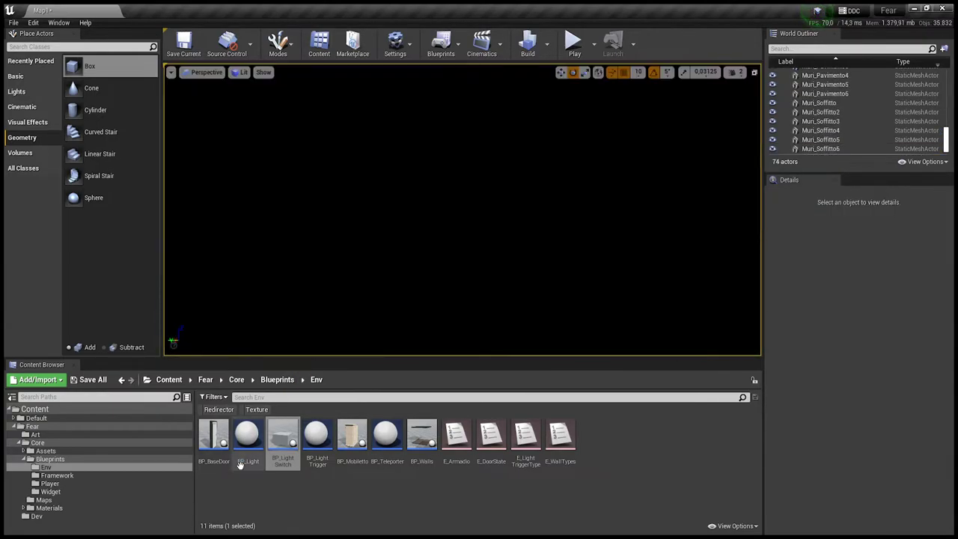
pyautogui.moveTo(248, 437); pyautogui.dragTo(320, 332)
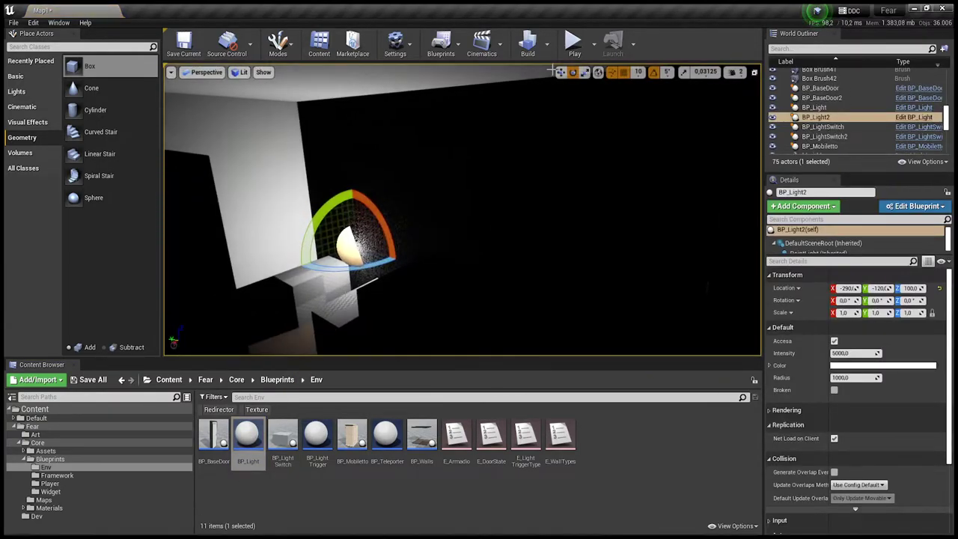
pyautogui.click(561, 72)
pyautogui.moveTo(327, 253); pyautogui.dragTo(208, 297)
pyautogui.keyDown('shift'); pyautogui.moveTo(261, 269); pyautogui.dragTo(501, 75); pyautogui.keyUp('shift')
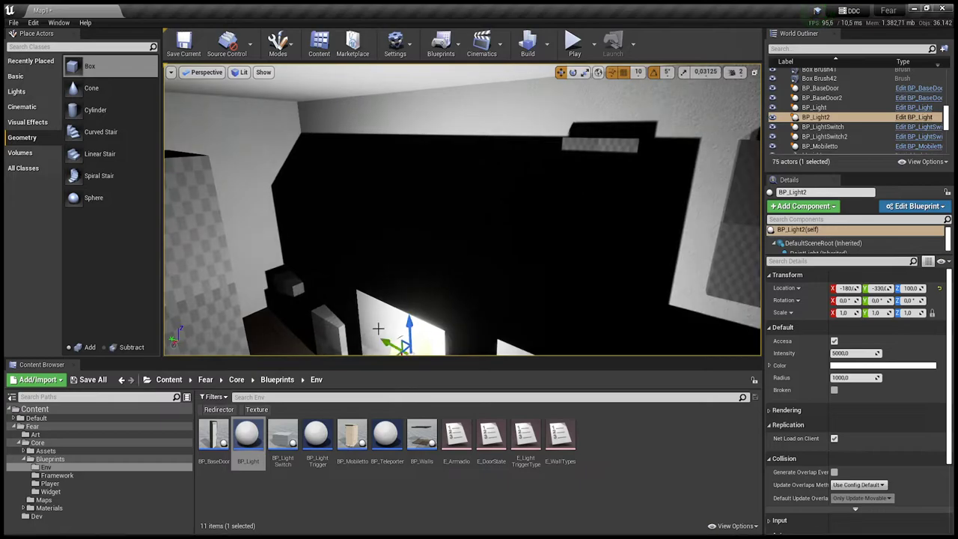
pyautogui.hotkey('alt', 'j')
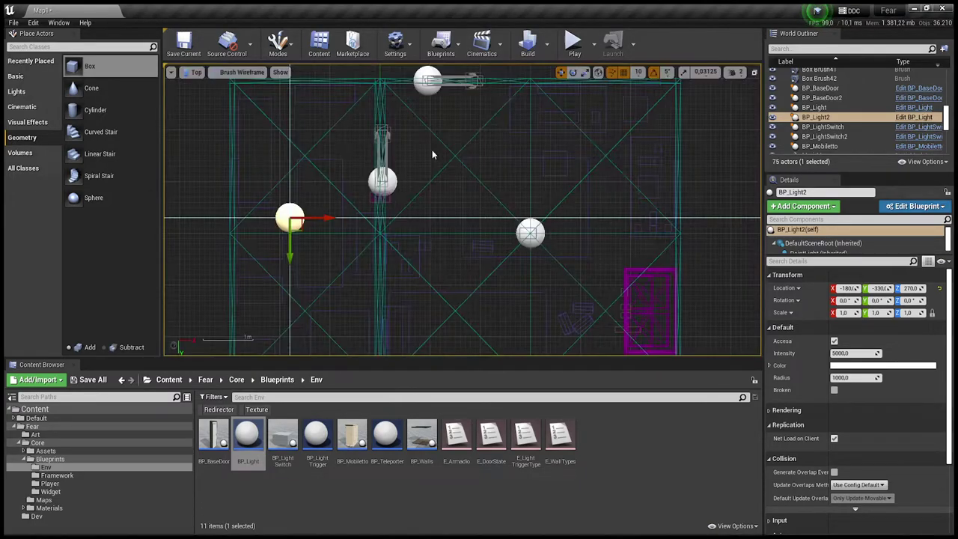
pyautogui.moveTo(360, 247); pyautogui.dragTo(380, 239)
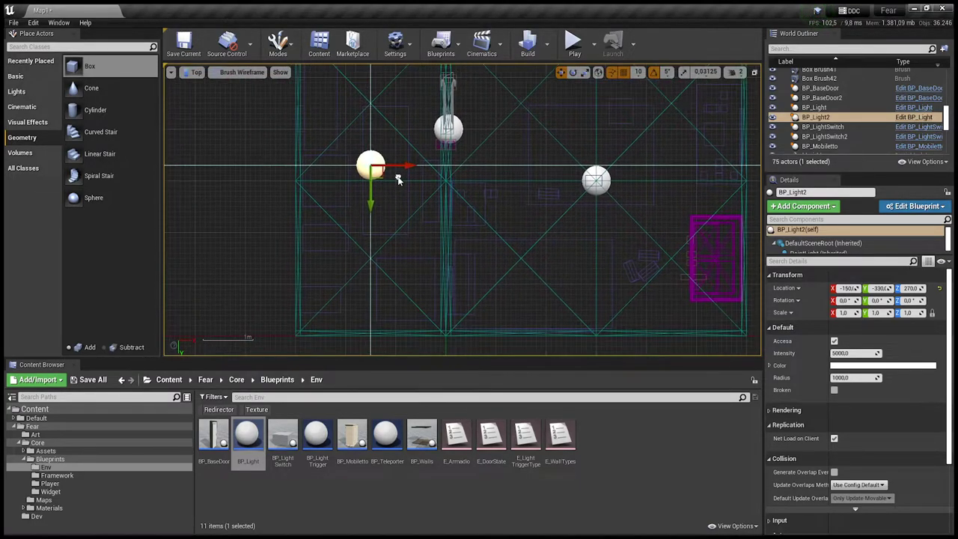
# Step: Add a Lights entry to the switch and pick BP_Light2 as Lights[0]
pyautogui.click(446, 184)
pyautogui.click(888, 342)
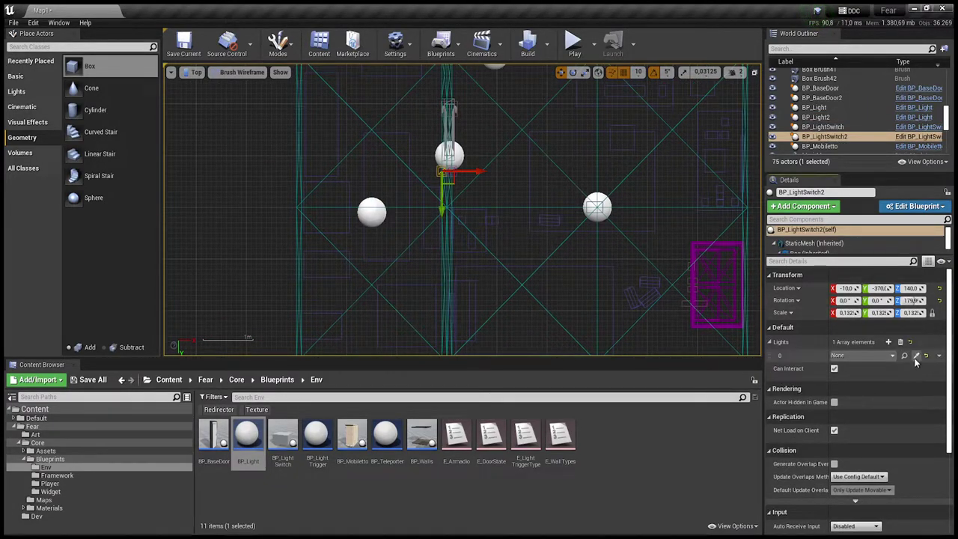
pyautogui.click(916, 356)
pyautogui.click(378, 212)
# Step: Move BP_BaseDoor along X to position 0
pyautogui.hotkey('alt', 'g')
pyautogui.moveTo(411, 217); pyautogui.dragTo(411, 217, button='right')
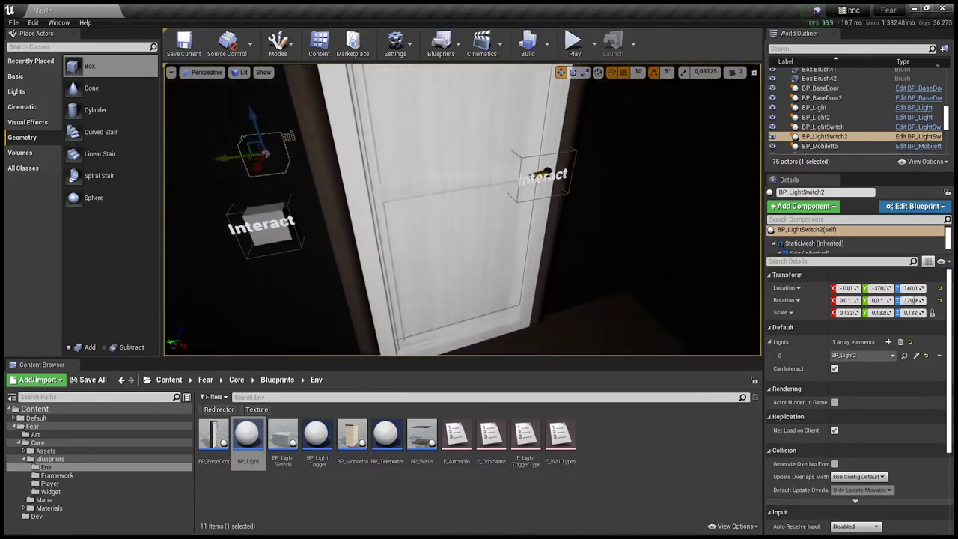
pyautogui.moveTo(443, 182); pyautogui.dragTo(442, 182, button='right')
pyautogui.click(497, 194)
pyautogui.hotkey('alt', 'j')
pyautogui.scroll(3, 467, 187)
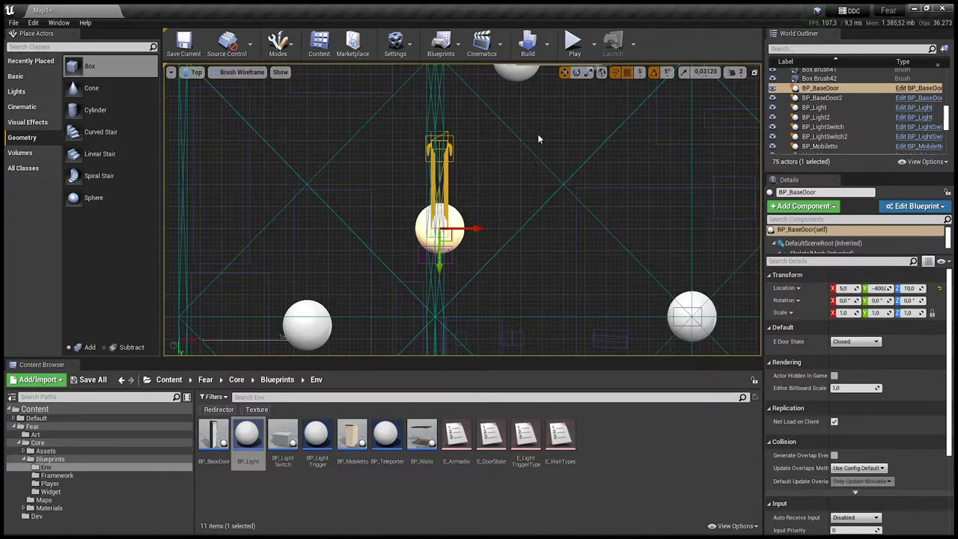
pyautogui.moveTo(474, 229); pyautogui.dragTo(477, 229)
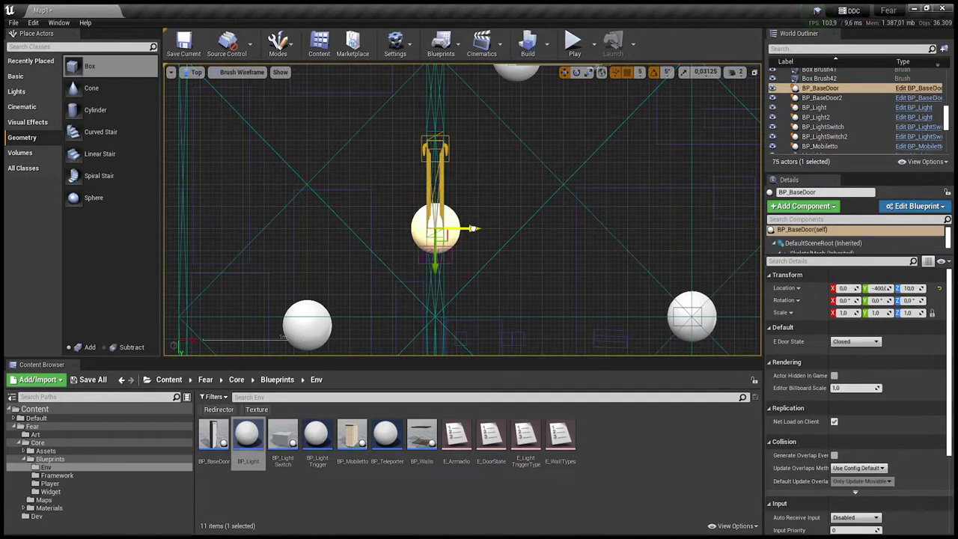
pyautogui.hotkey('alt', 'g')
pyautogui.moveTo(662, 317); pyautogui.dragTo(418, 171, button='right')
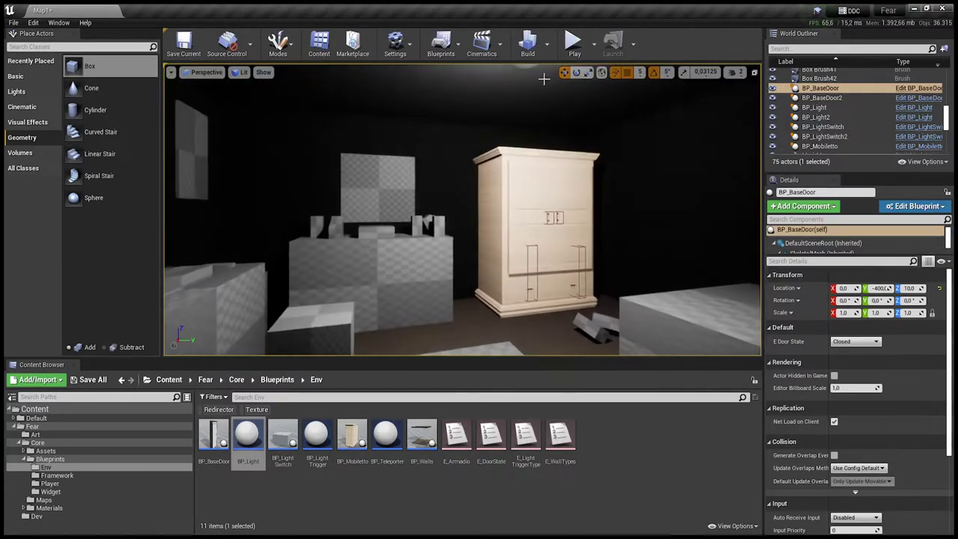
# Step: Play-test by walking past the door into the white room toward the boxes, then stop with Esc
pyautogui.click(574, 43)
pyautogui.press('w')
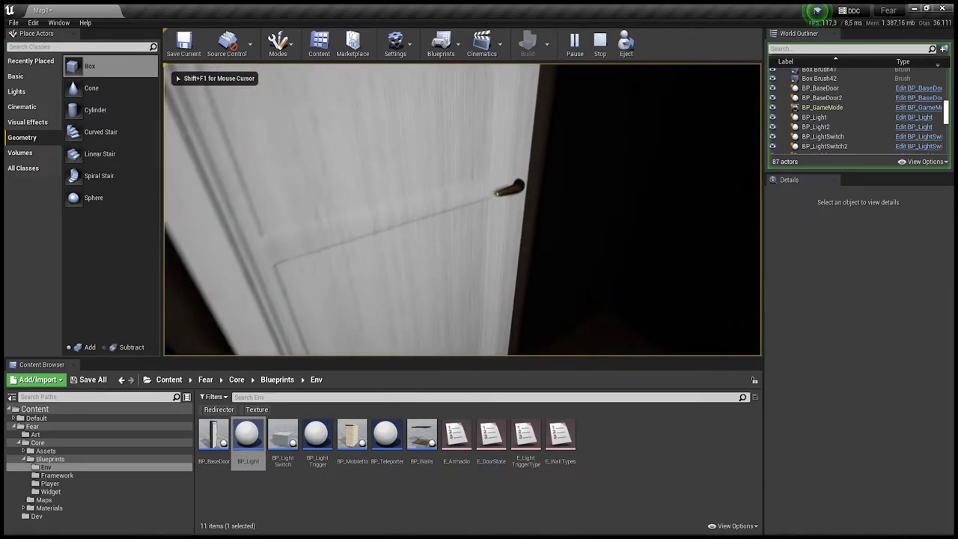
pyautogui.press('w')
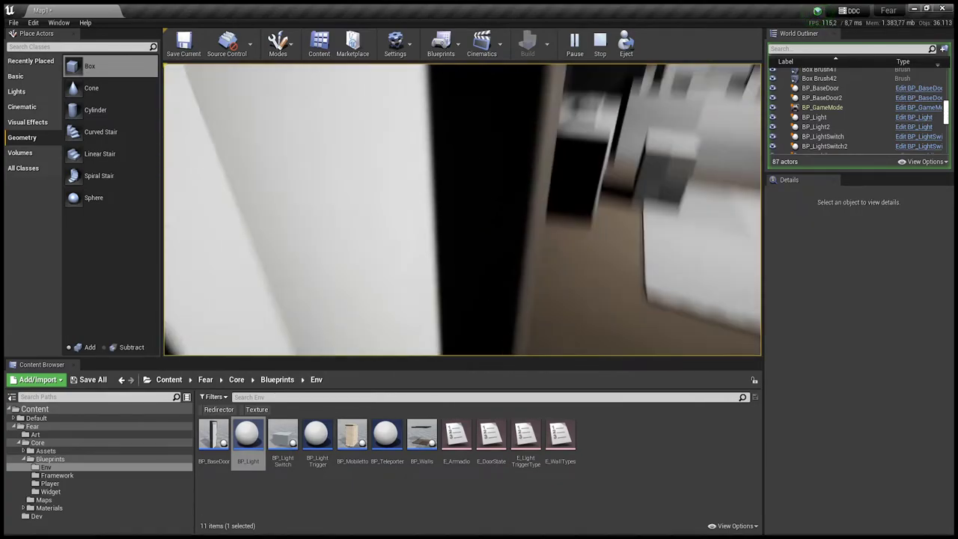
pyautogui.press('w')
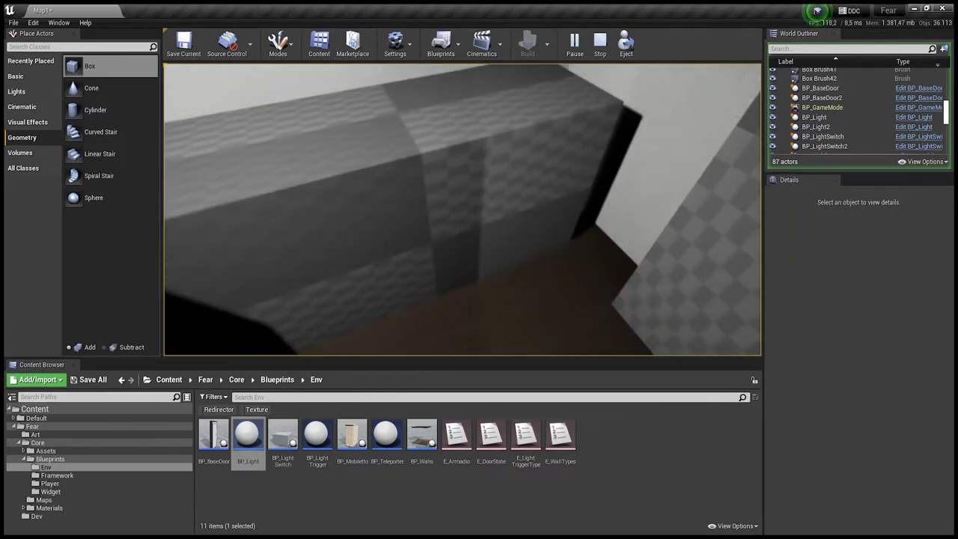
pyautogui.press('w')
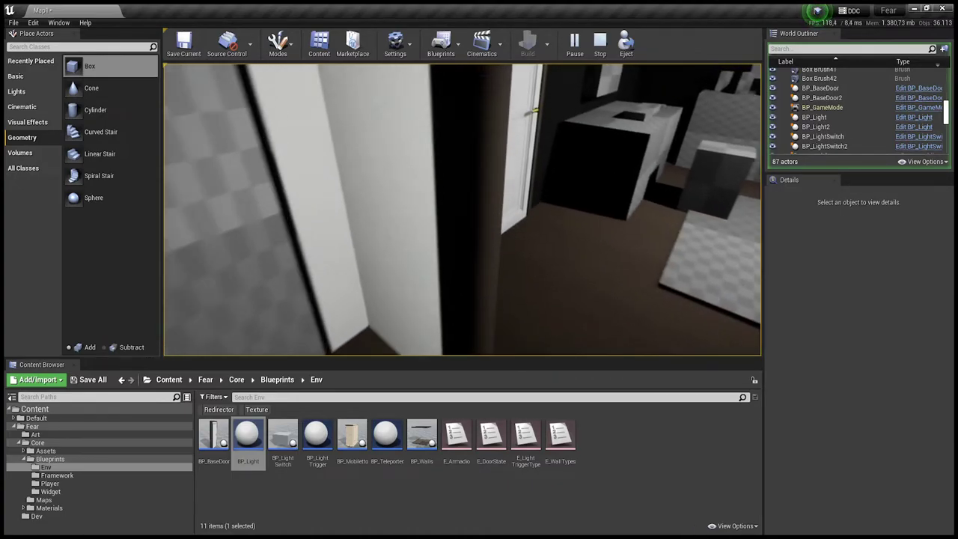
pyautogui.press('Escape')
# Step: Slide the Box Brush33 furniture box left along X
pyautogui.press('f')
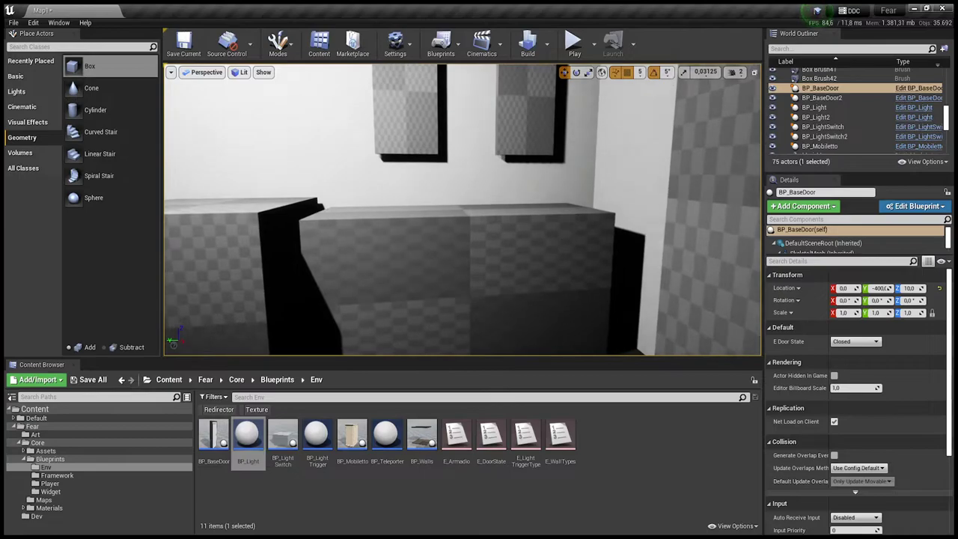
pyautogui.click(516, 237)
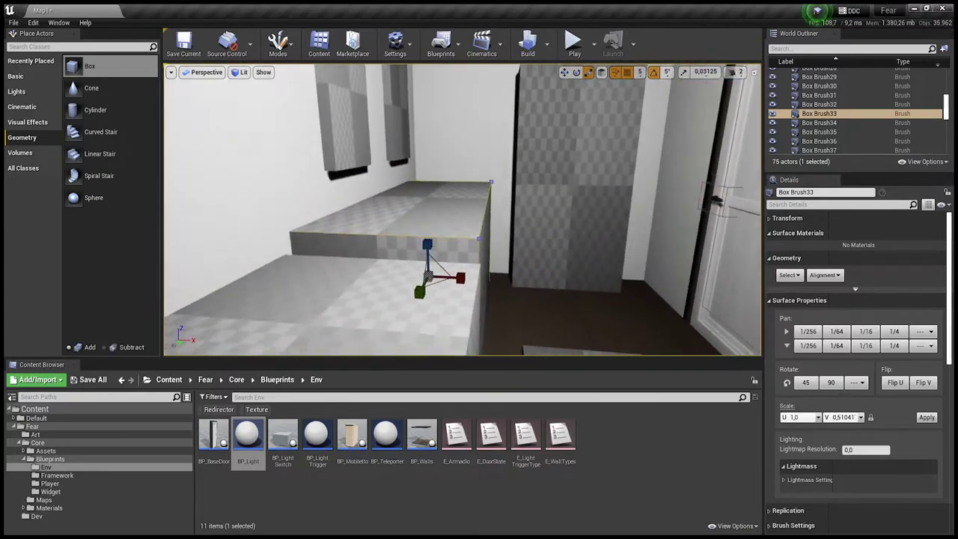
pyautogui.moveTo(485, 279); pyautogui.dragTo(470, 275)
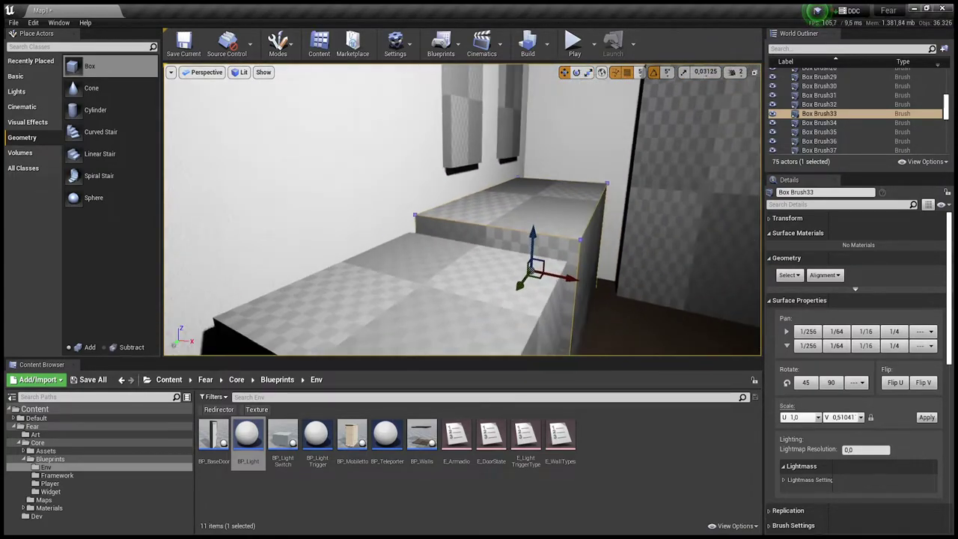
pyautogui.moveTo(524, 277); pyautogui.dragTo(492, 274, button='right')
# Step: Swing the view toward the corner box and start a play test
pyautogui.click(257, 172)
pyautogui.moveTo(257, 172); pyautogui.dragTo(424, 107, button='right')
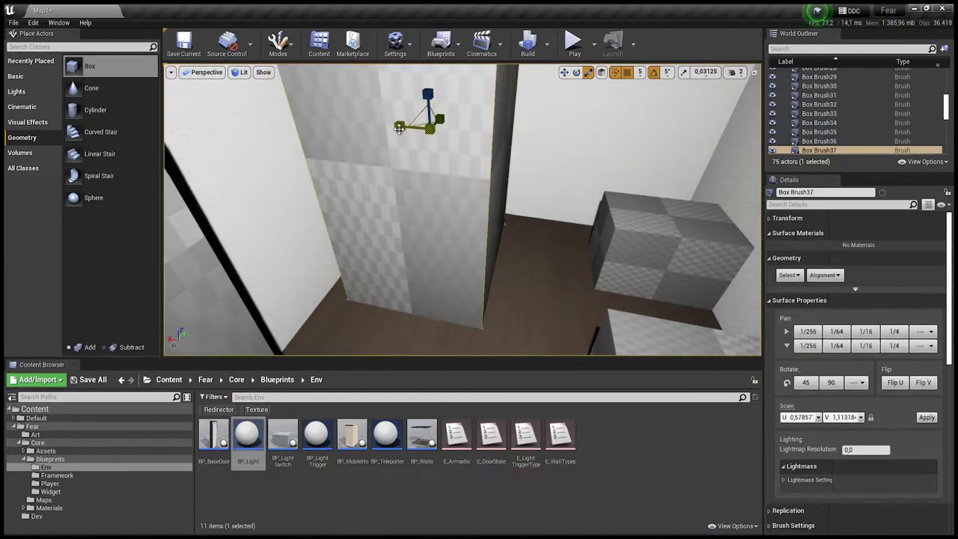
pyautogui.moveTo(462, 210); pyautogui.dragTo(479, 217, button='right')
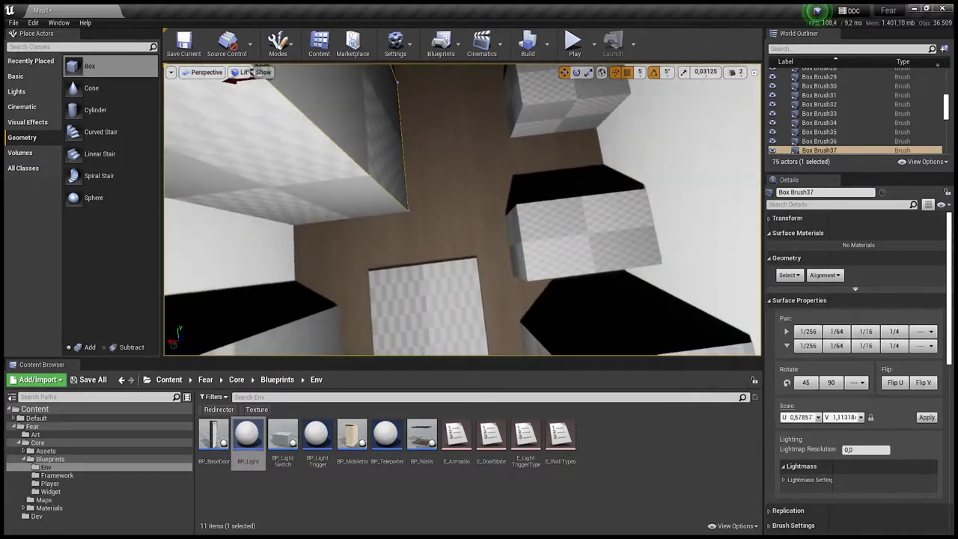
pyautogui.moveTo(251, 72); pyautogui.dragTo(270, 113, button='right')
pyautogui.click(574, 42)
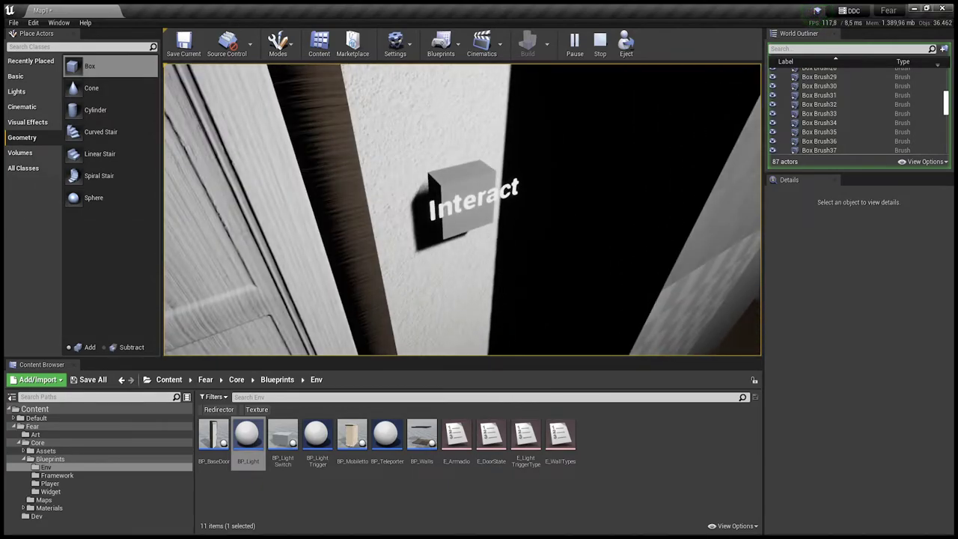
# Step: Toggle the room light off and on several times at the wall switch with E, then end play
pyautogui.press('e')
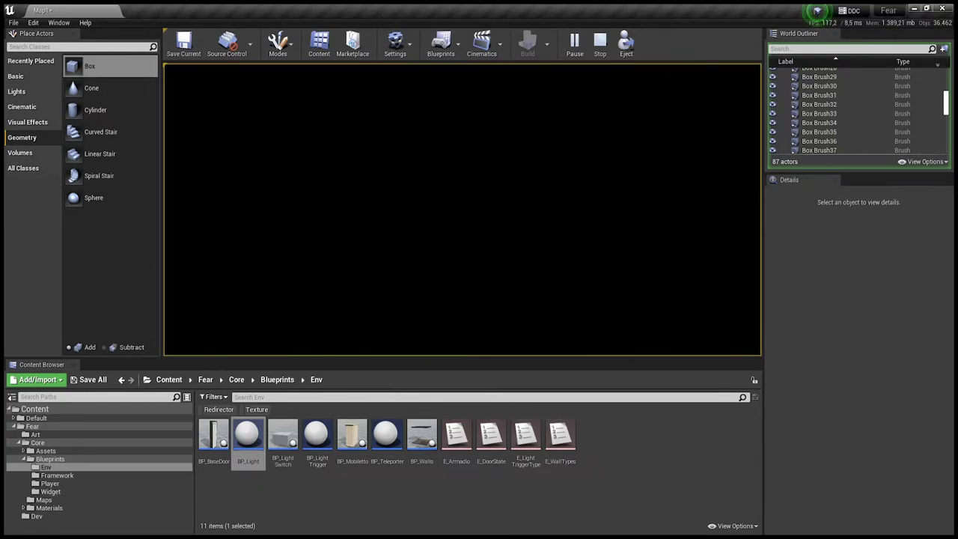
pyautogui.press('e')
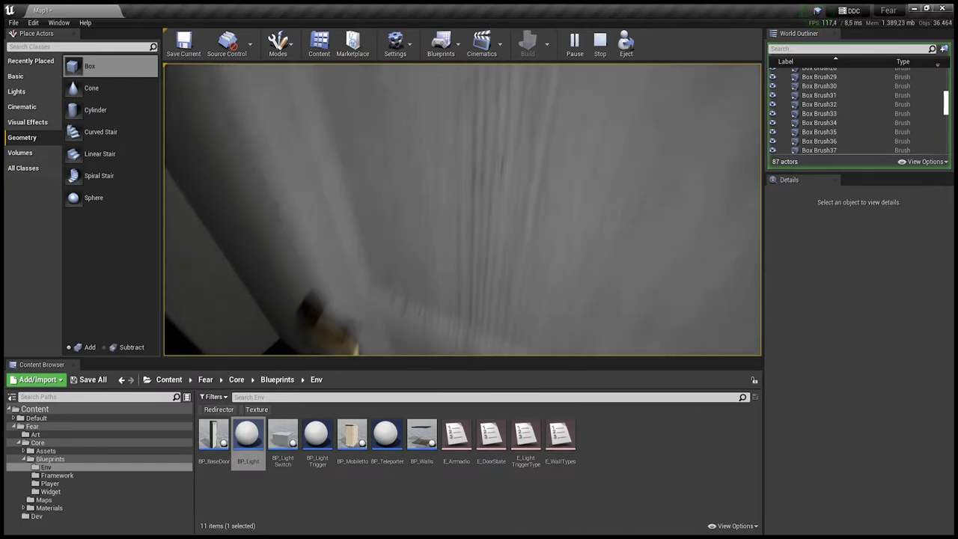
pyautogui.press('e')
pyautogui.press('e')
pyautogui.press('e')
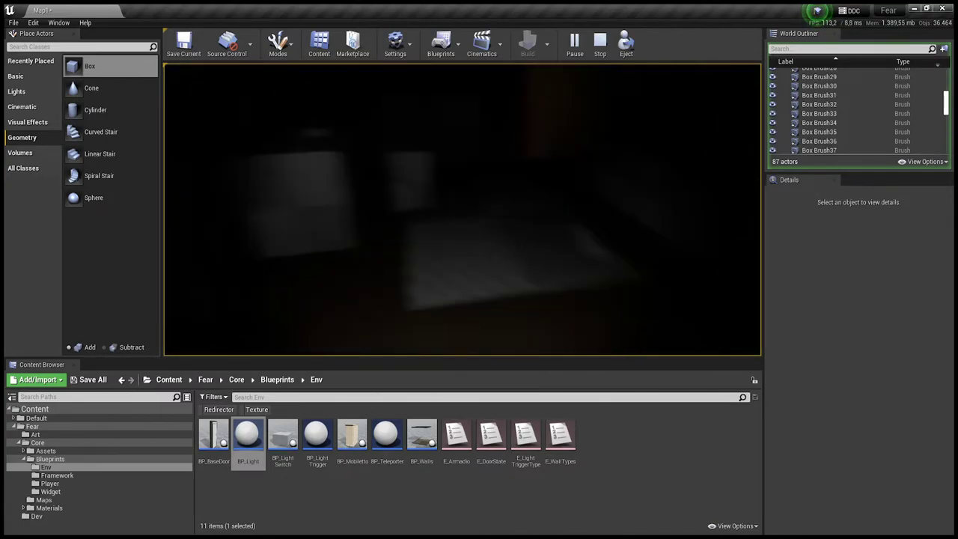
pyautogui.press('e')
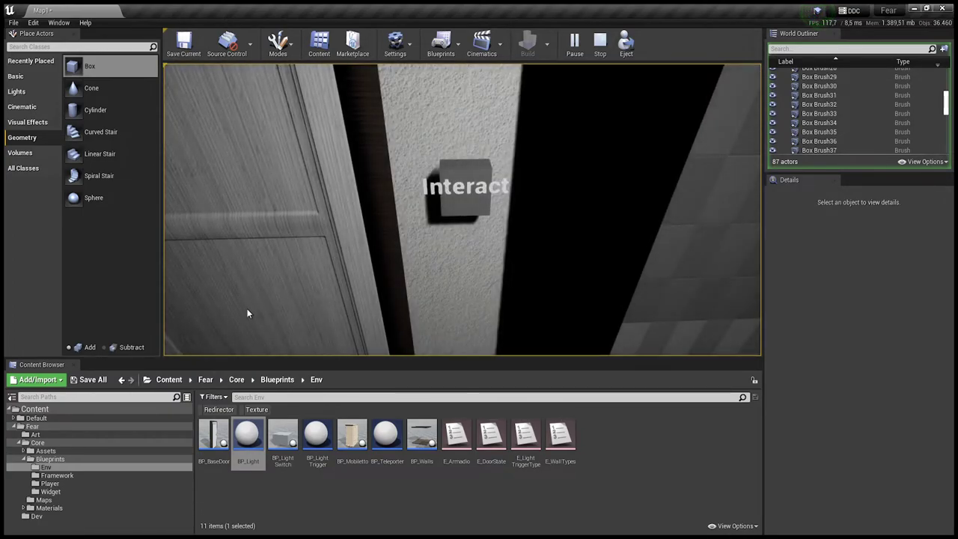
pyautogui.press('Escape')
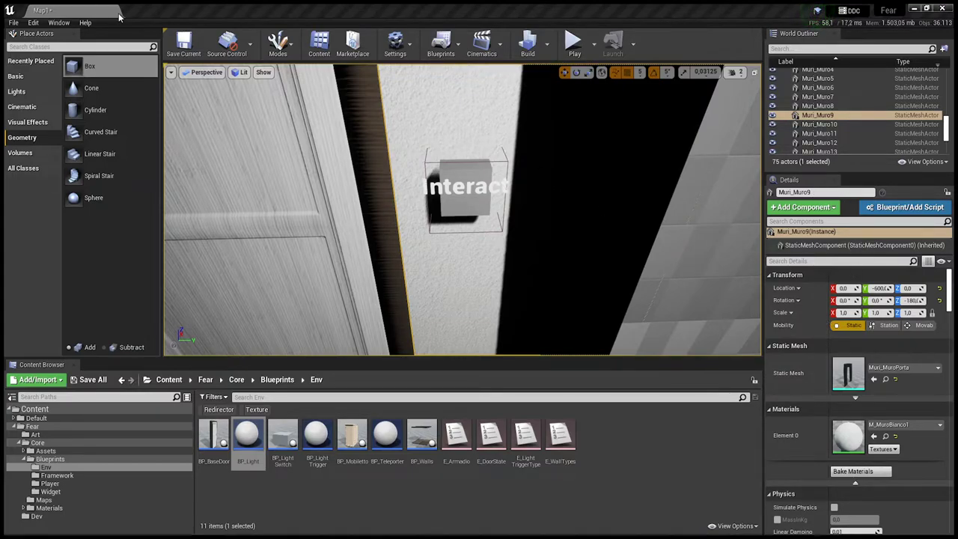
# Step: Run another brief play test, then turn the view to face the door and switch
pyautogui.click(574, 43)
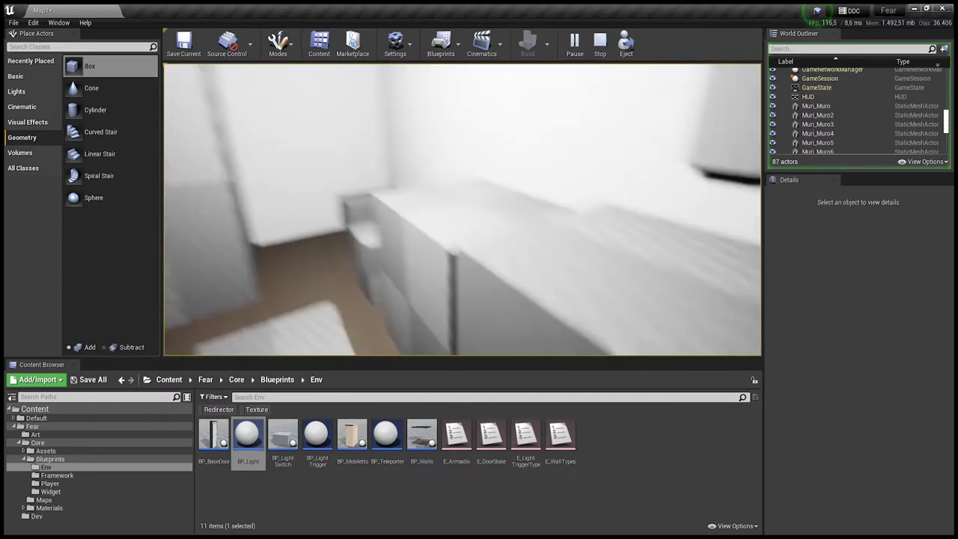
pyautogui.press('Escape')
pyautogui.moveTo(462, 141); pyautogui.dragTo(479, 150, button='right')
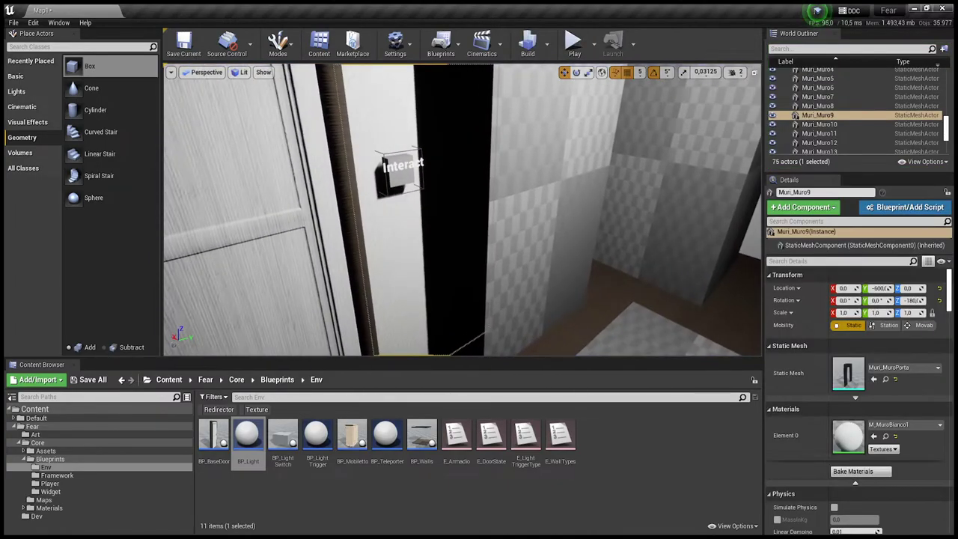
pyautogui.moveTo(534, 230)
pyautogui.mouseDown(button='right')
pyautogui.moveTo(430, 185)
pyautogui.moveTo(443, 178)
pyautogui.mouseUp(button='right')
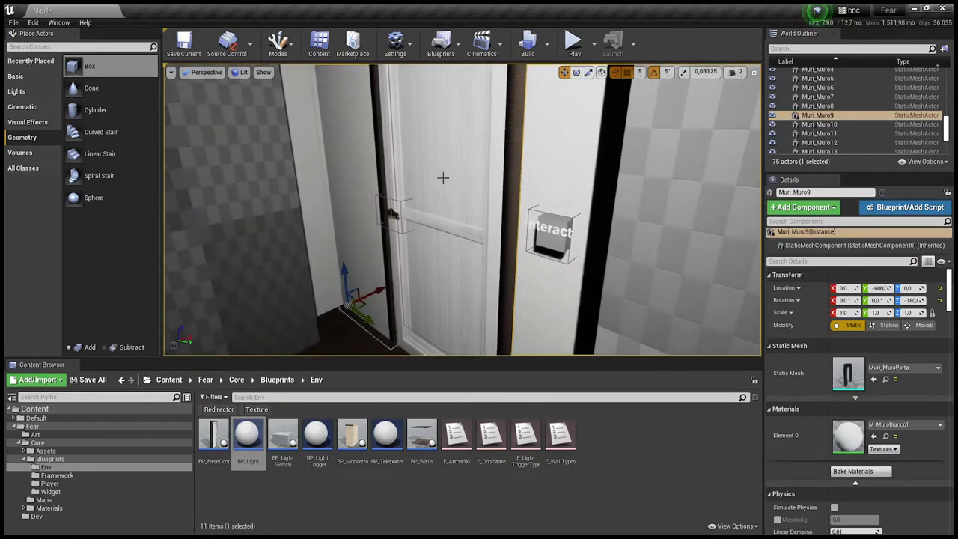
# Step: Move the light switch to the other side of the door and play-test it
pyautogui.click(551, 230)
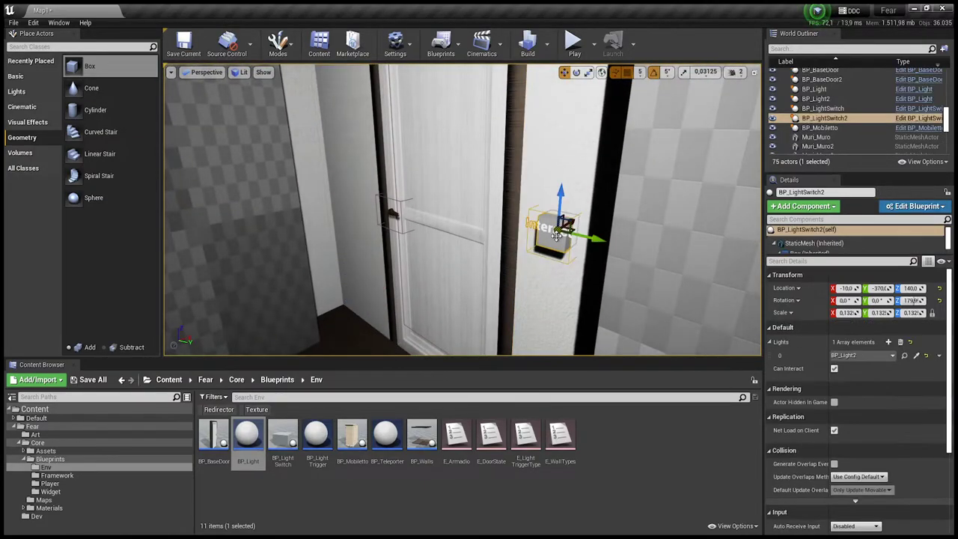
pyautogui.moveTo(551, 231); pyautogui.dragTo(524, 217, button='right')
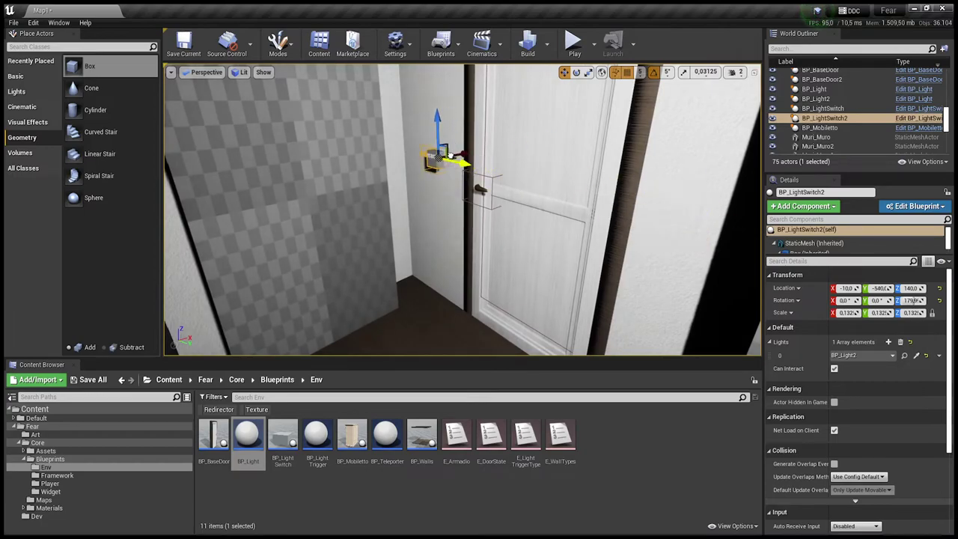
pyautogui.click(574, 45)
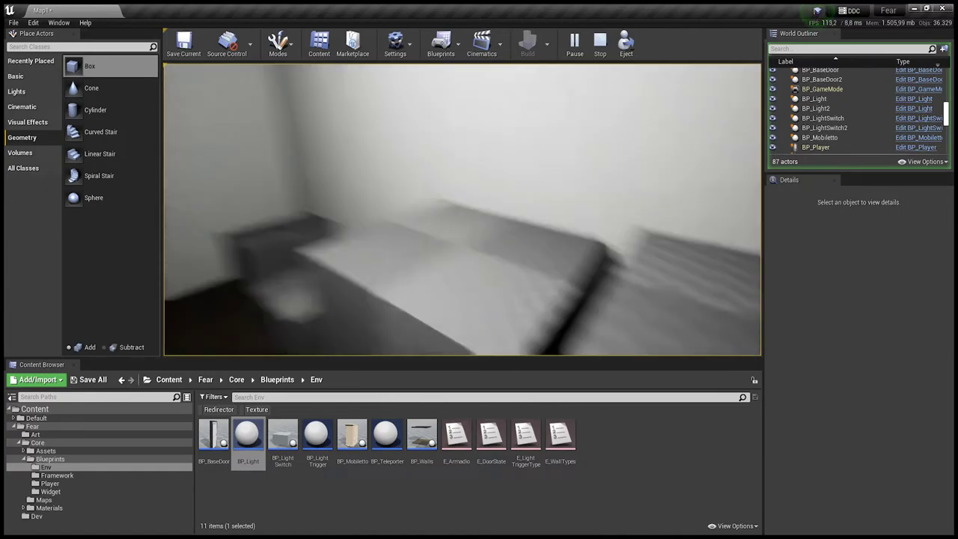
pyautogui.press('Escape')
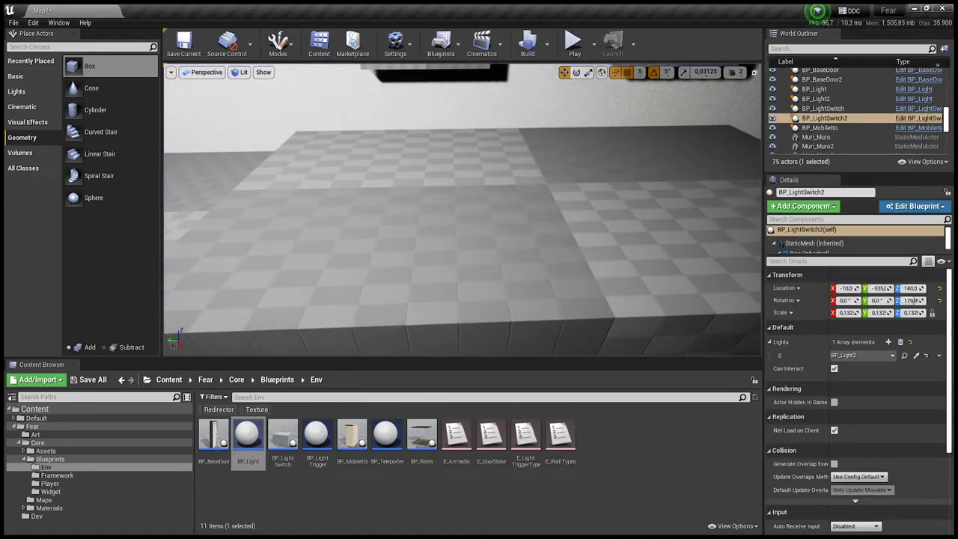
# Step: Scale down the top of Box Brush33 along Z
pyautogui.click(522, 220)
pyautogui.click(589, 73)
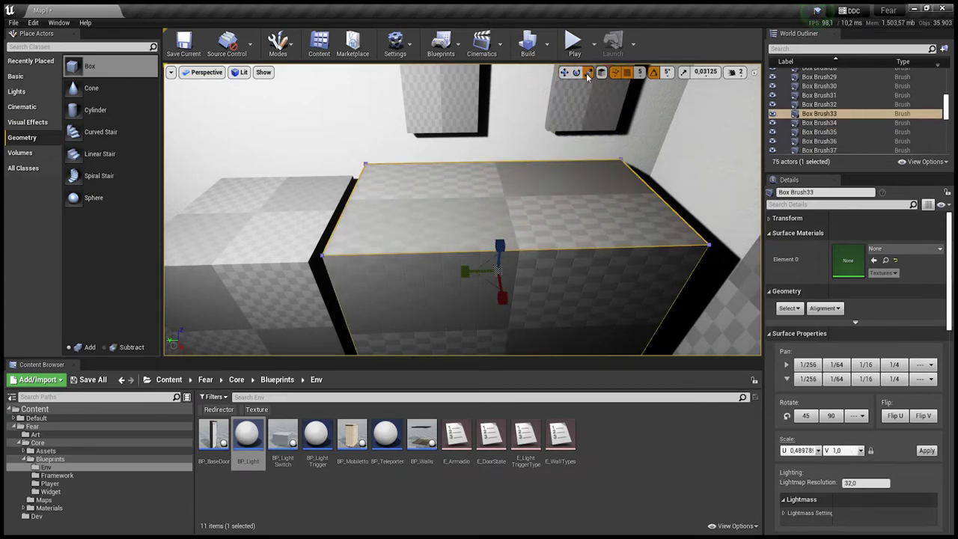
pyautogui.moveTo(500, 246); pyautogui.dragTo(500, 253)
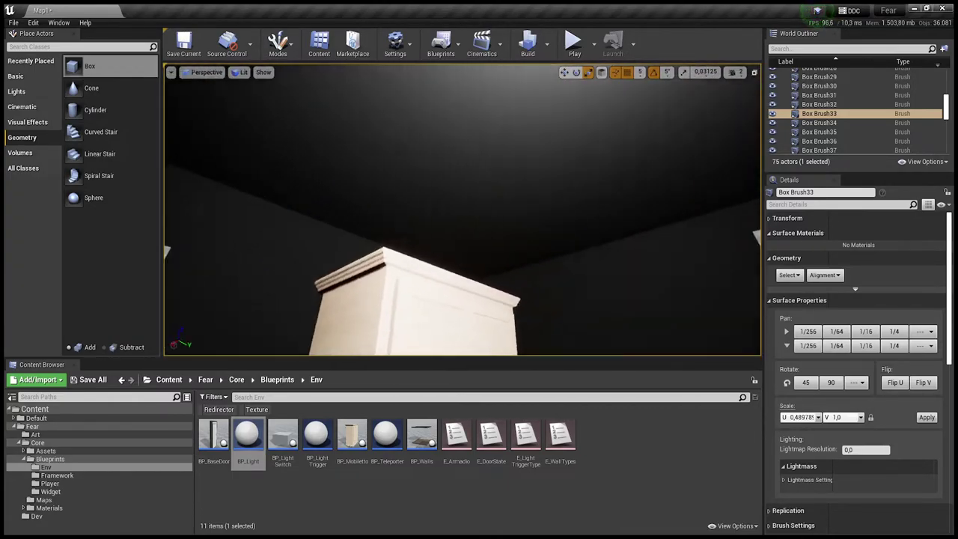
# Step: Launch the final Play-in-Editor session to walk through the dark, furnished bedroom
pyautogui.click(574, 43)
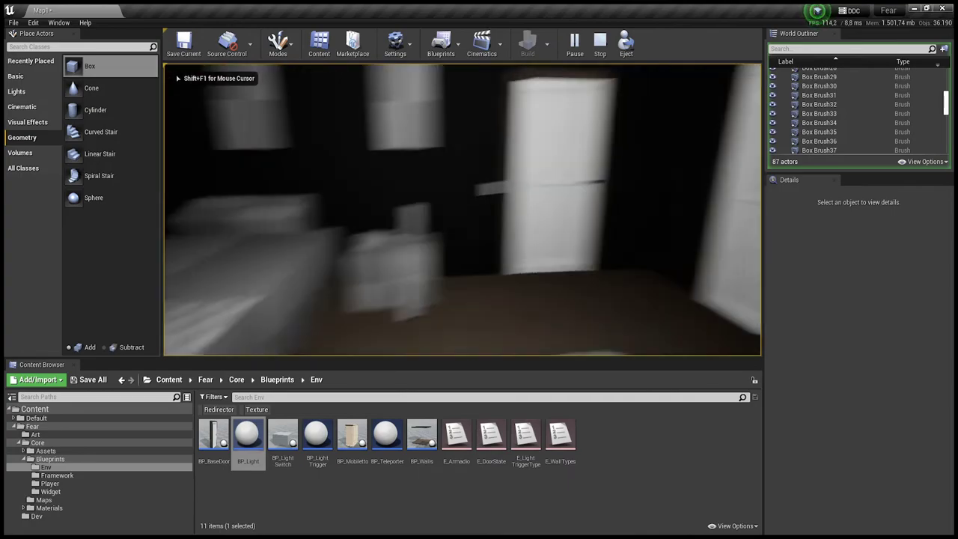